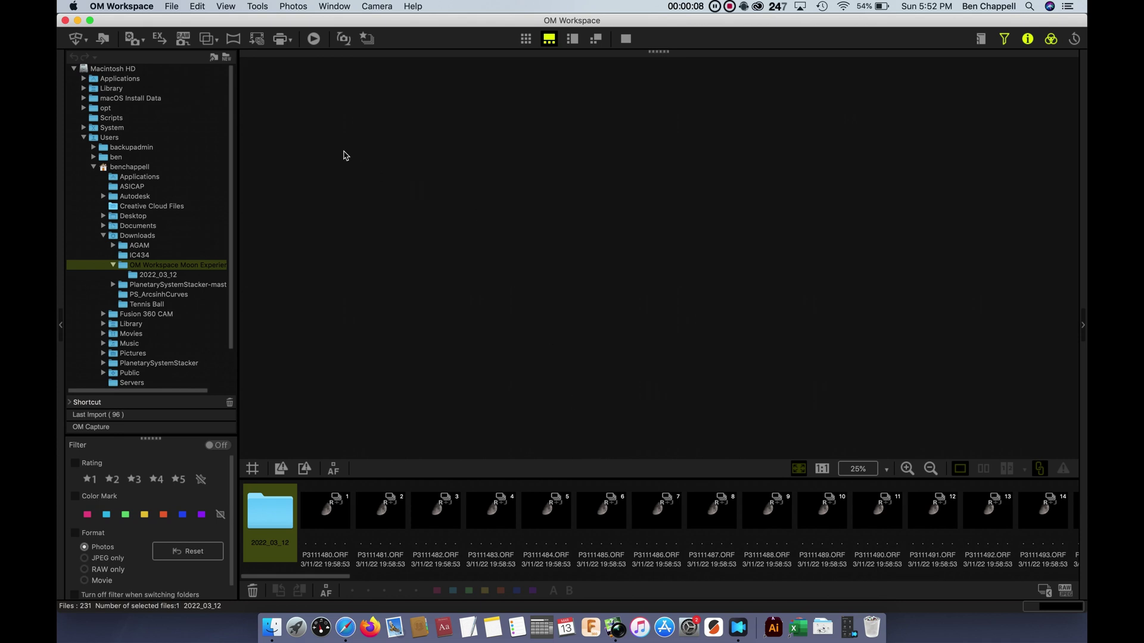
Step: Select all 115 moon frames, P3111480 through P3111594, and load them into the Focus Analyzer
click(121, 10)
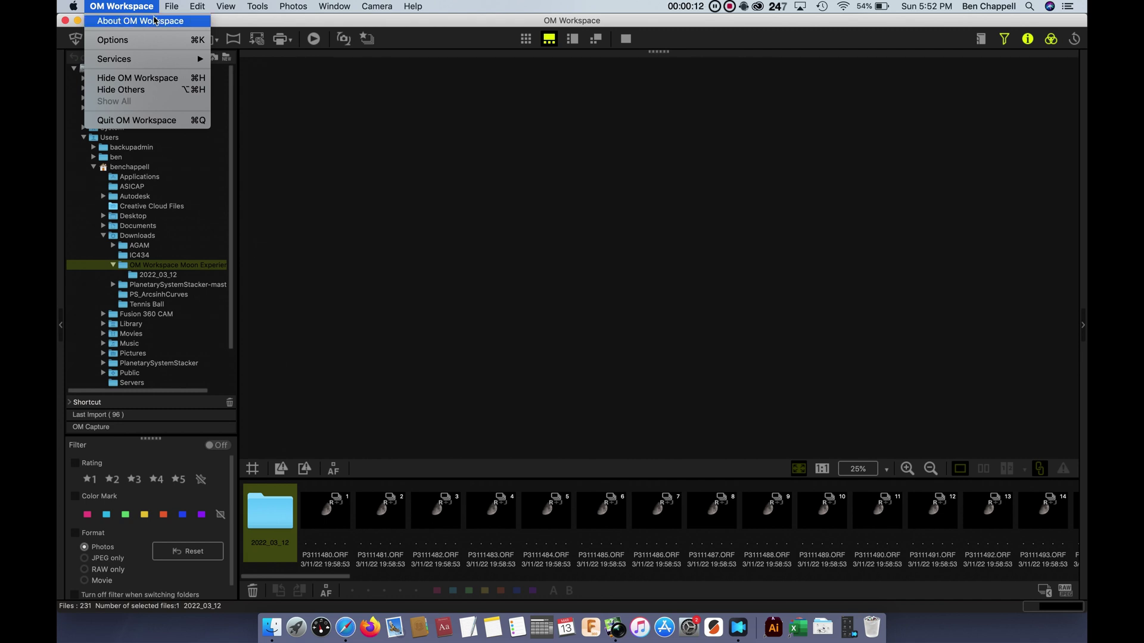
click(398, 80)
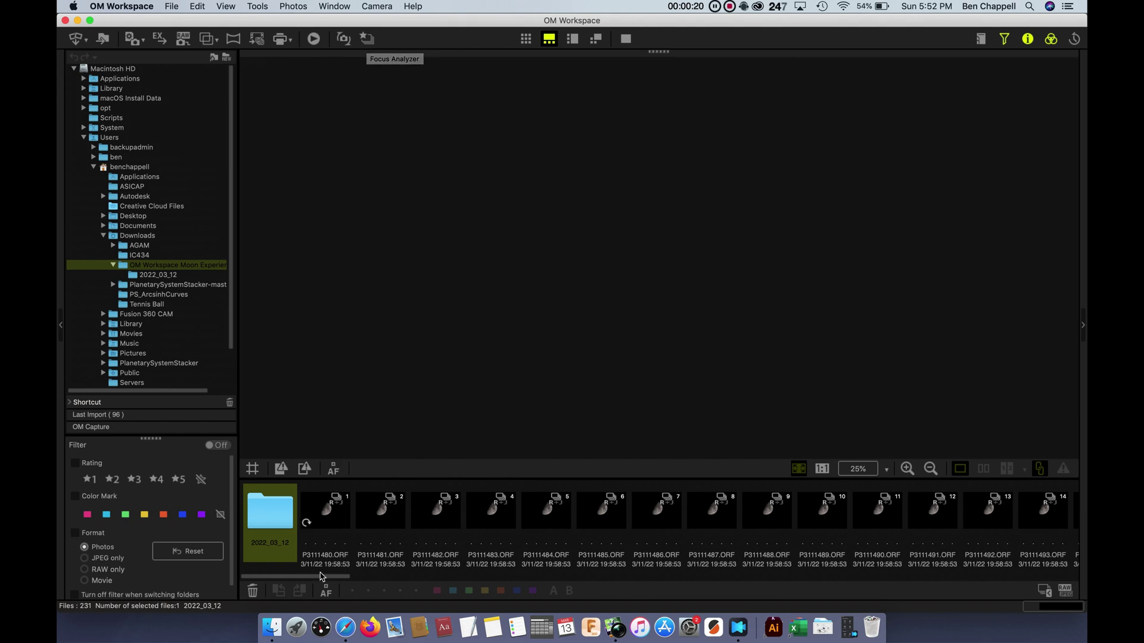
click(303, 559)
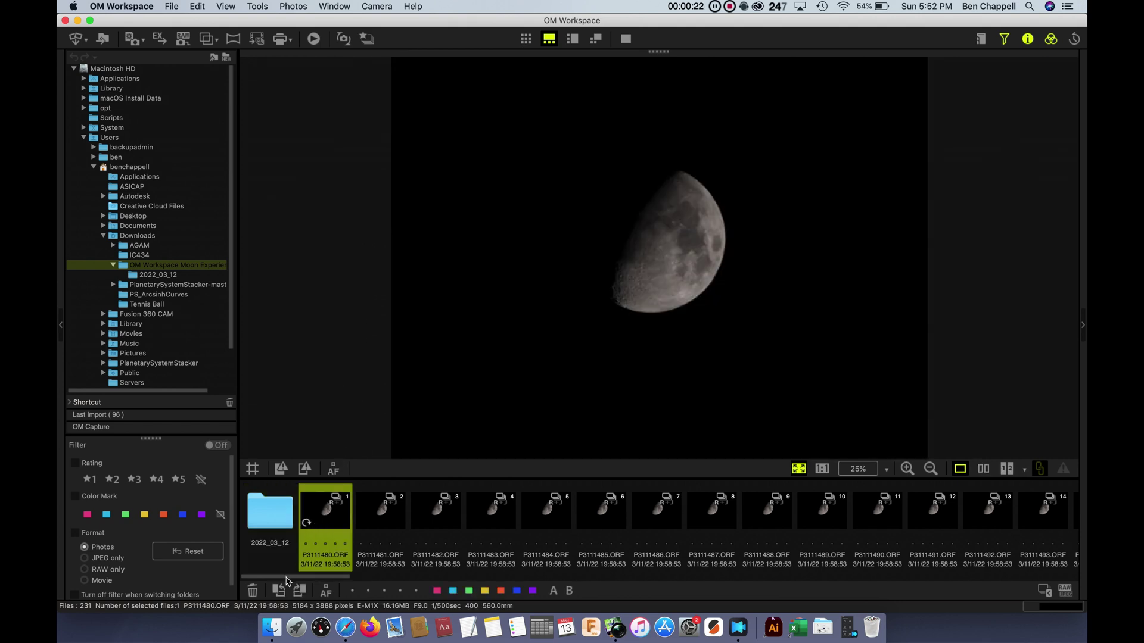
drag(291, 576, 1078, 563)
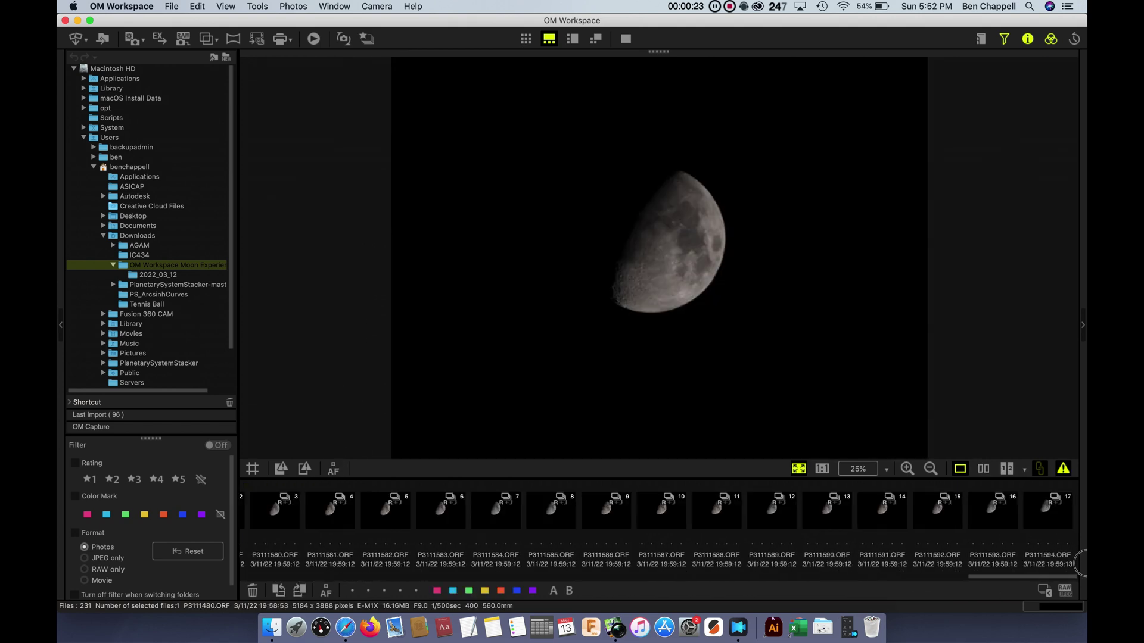
shift+click(1055, 524)
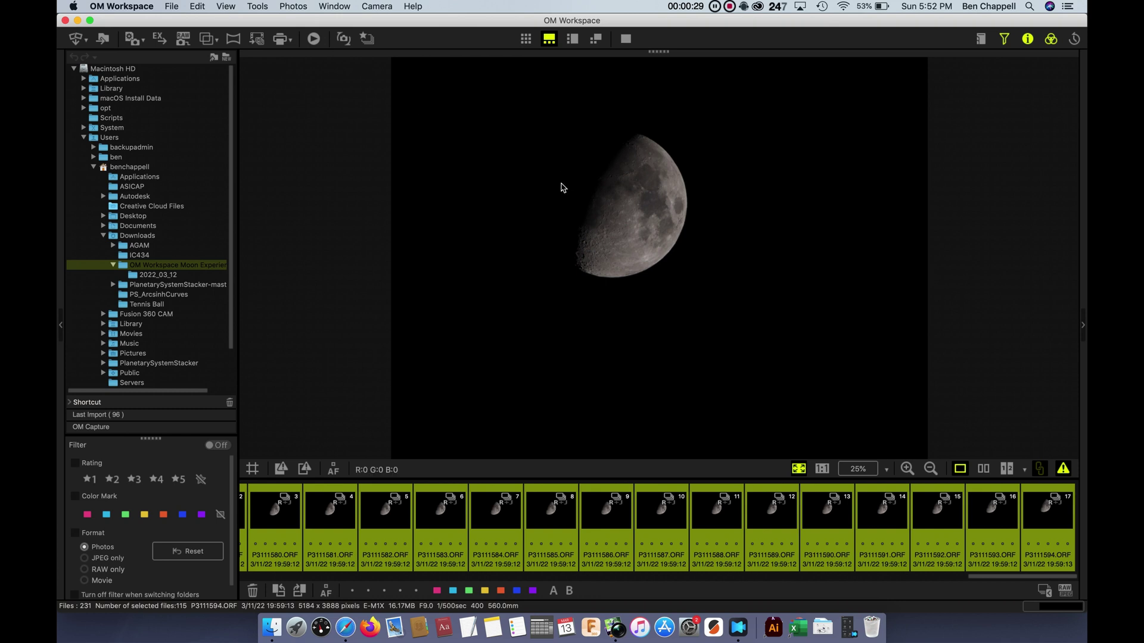
click(367, 40)
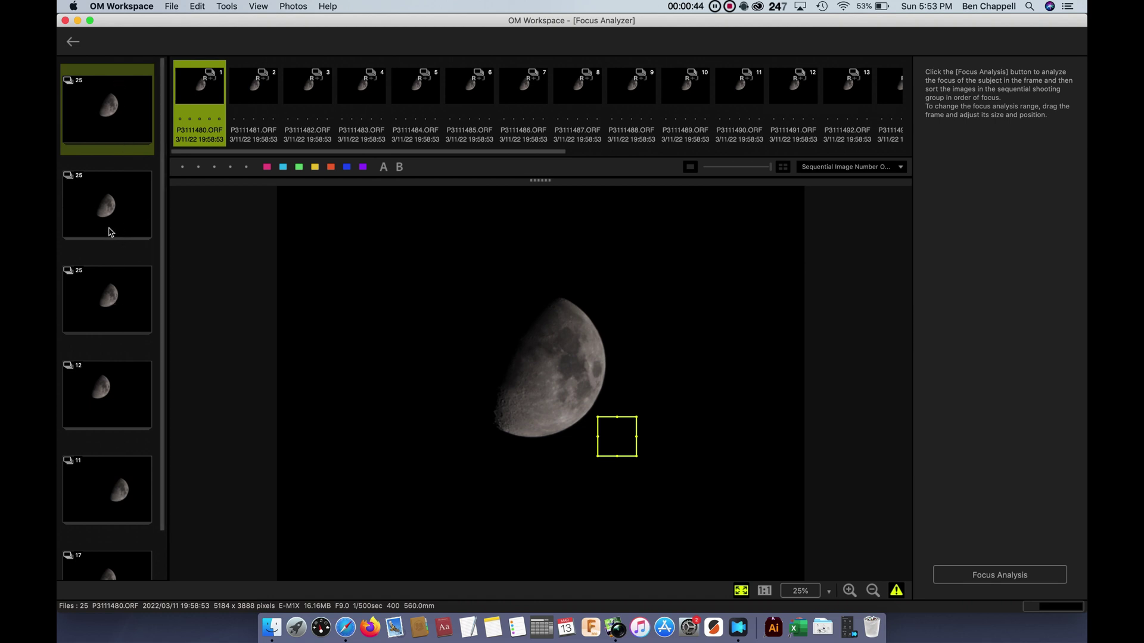
Step: Run a focus analysis on the second 25-frame group
click(108, 231)
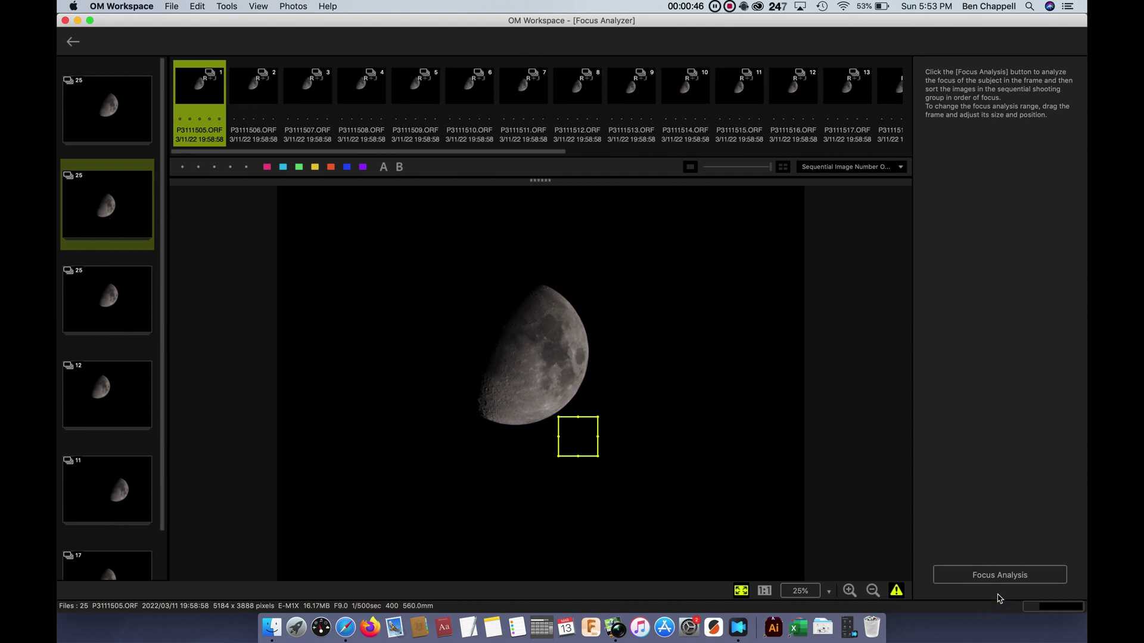
click(1019, 576)
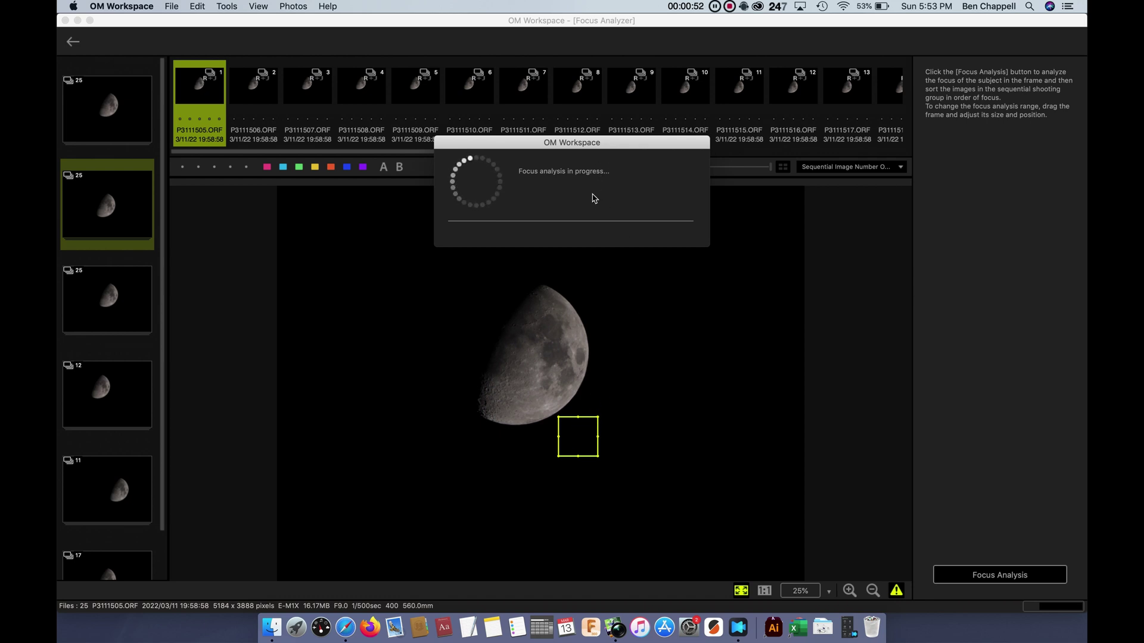
click(688, 241)
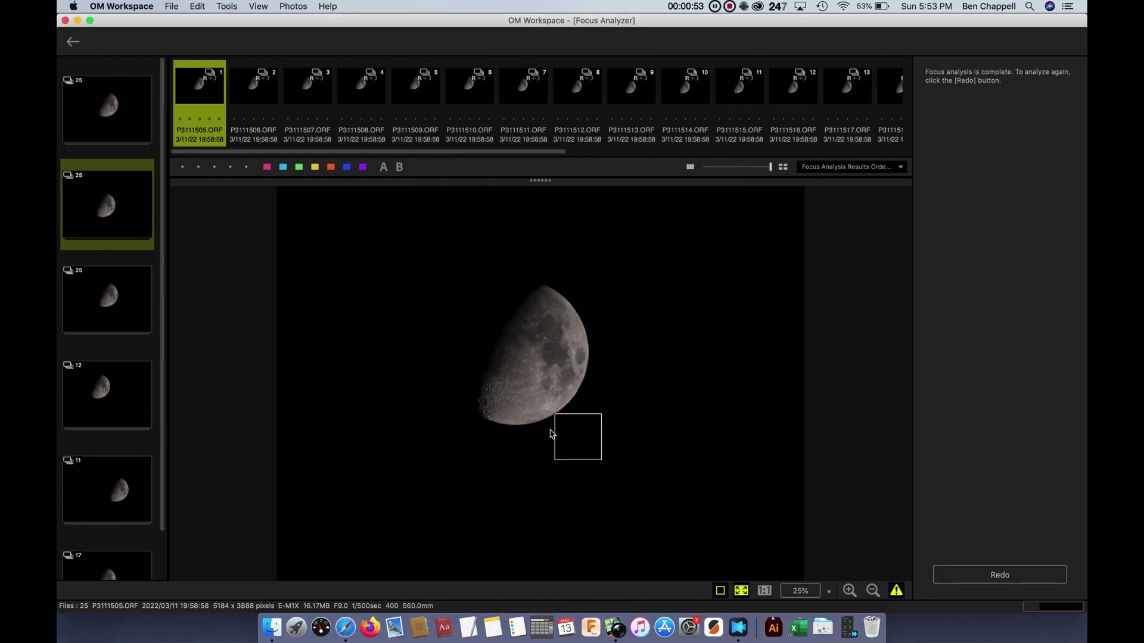
Step: Check the focus area at 1:1 and in Fit view, then reset the analysis
click(577, 424)
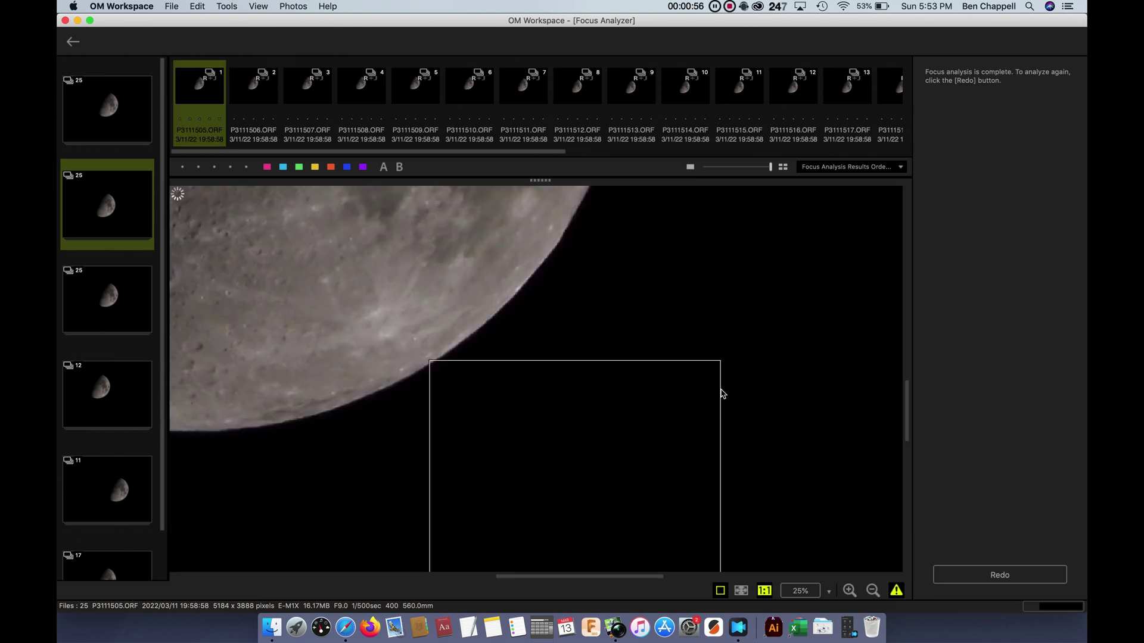
click(741, 590)
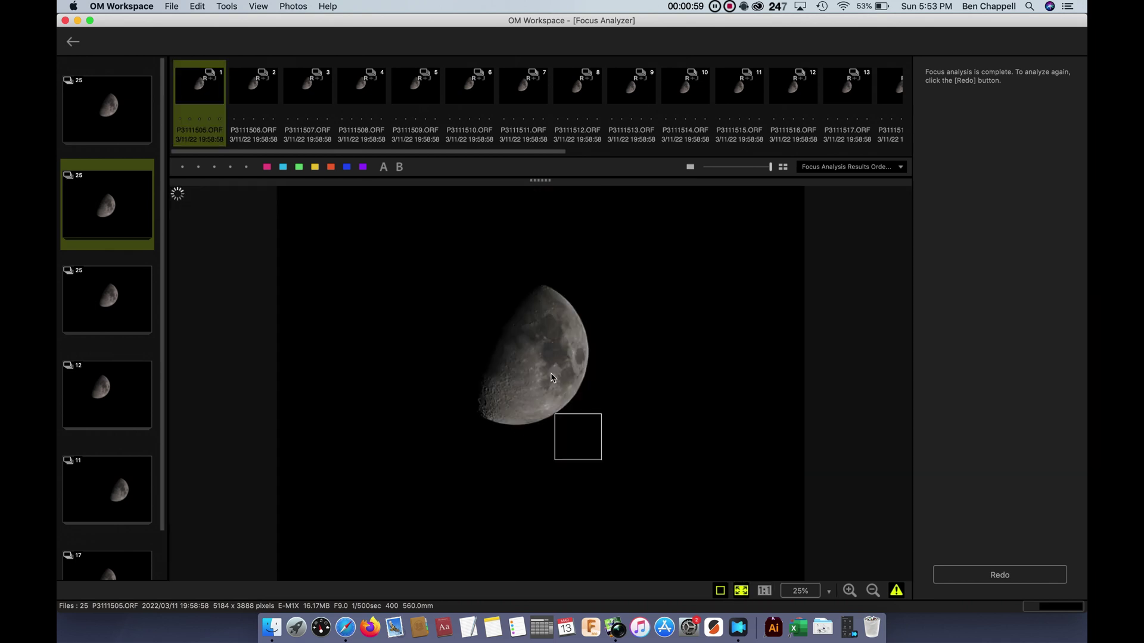
click(576, 422)
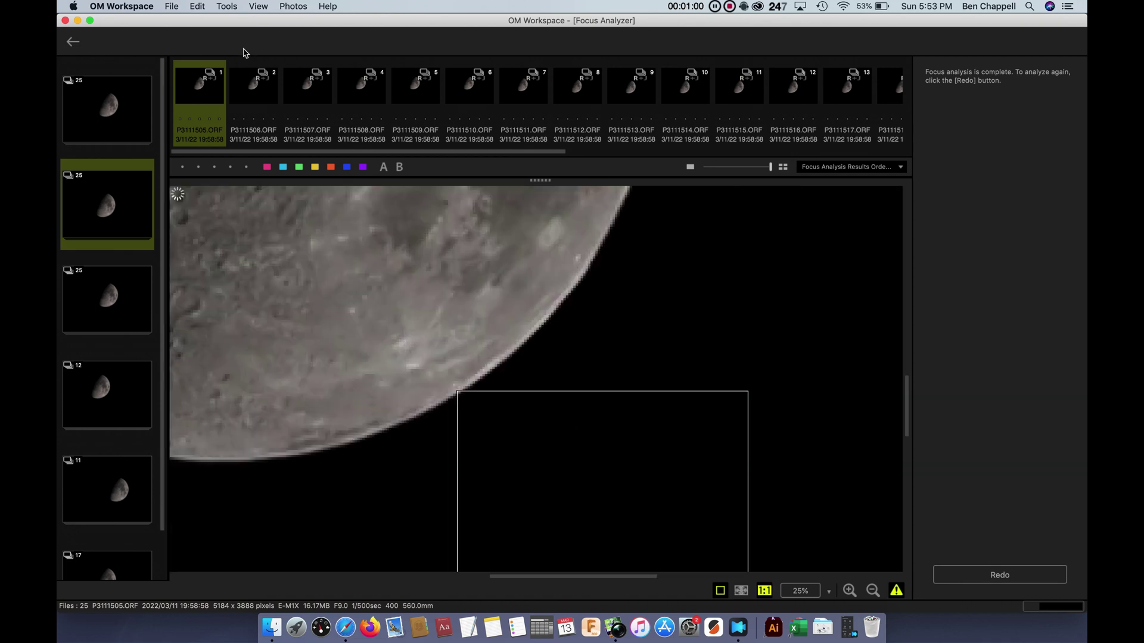
click(1000, 575)
click(683, 239)
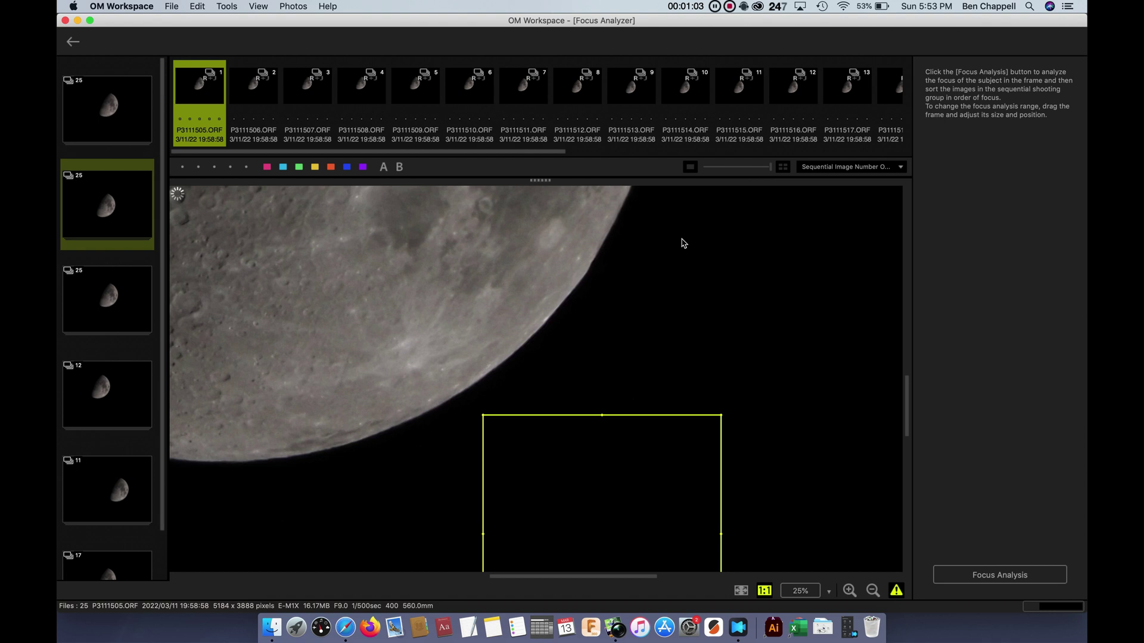
Step: Stretch the yellow focus area around the whole moon and rerun the focus analysis
click(741, 590)
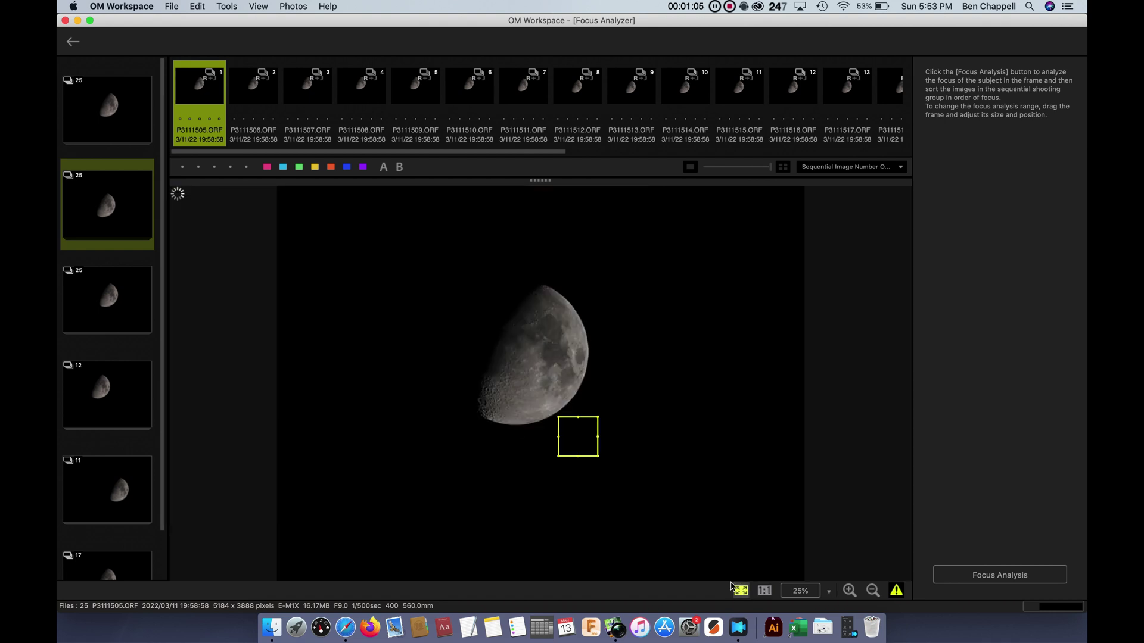
drag(556, 414, 455, 266)
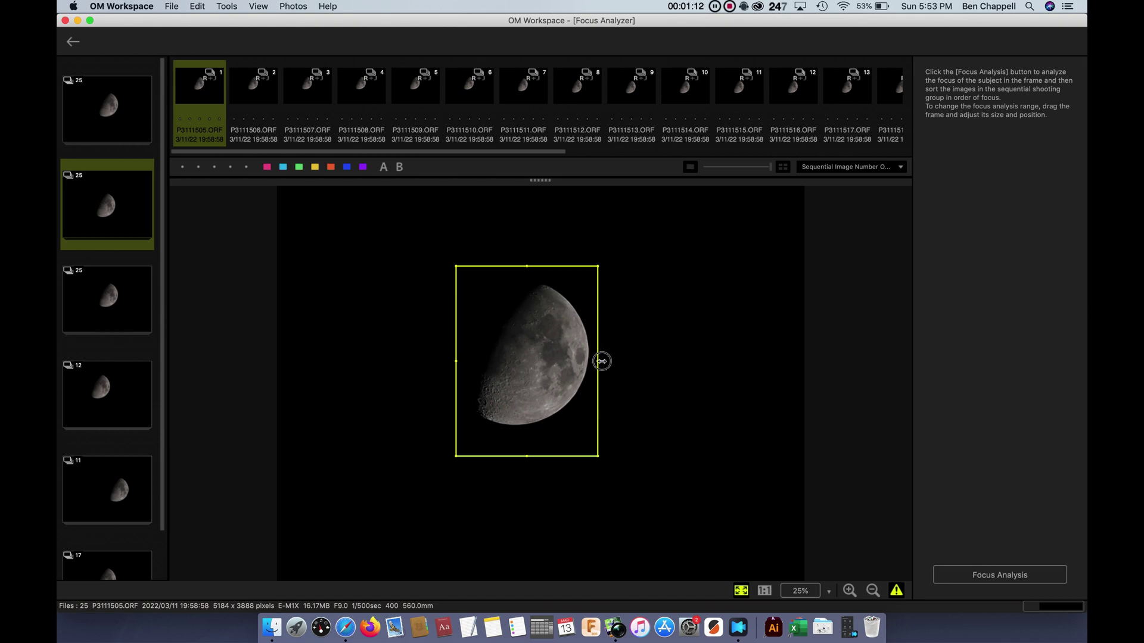
drag(602, 360, 643, 357)
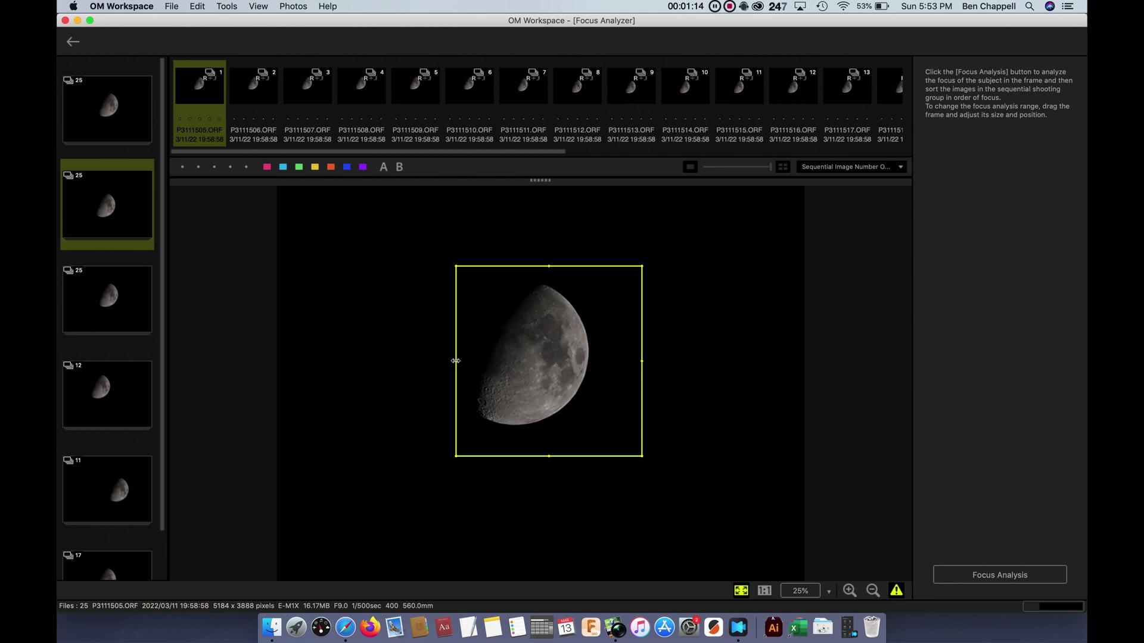
drag(456, 361, 445, 361)
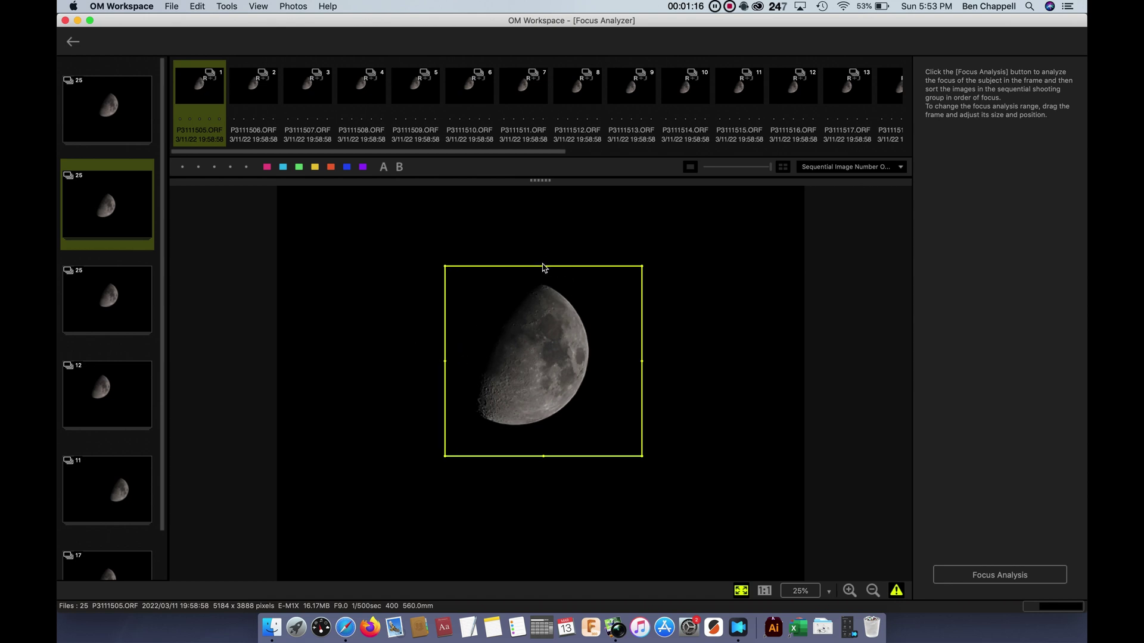
drag(545, 265, 547, 258)
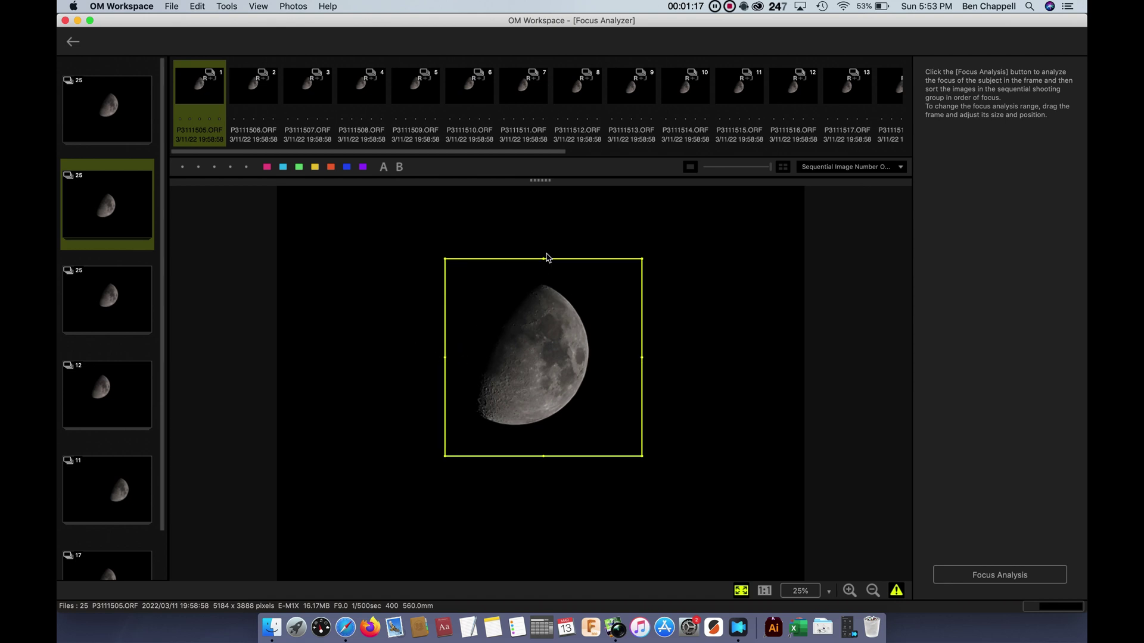
click(993, 578)
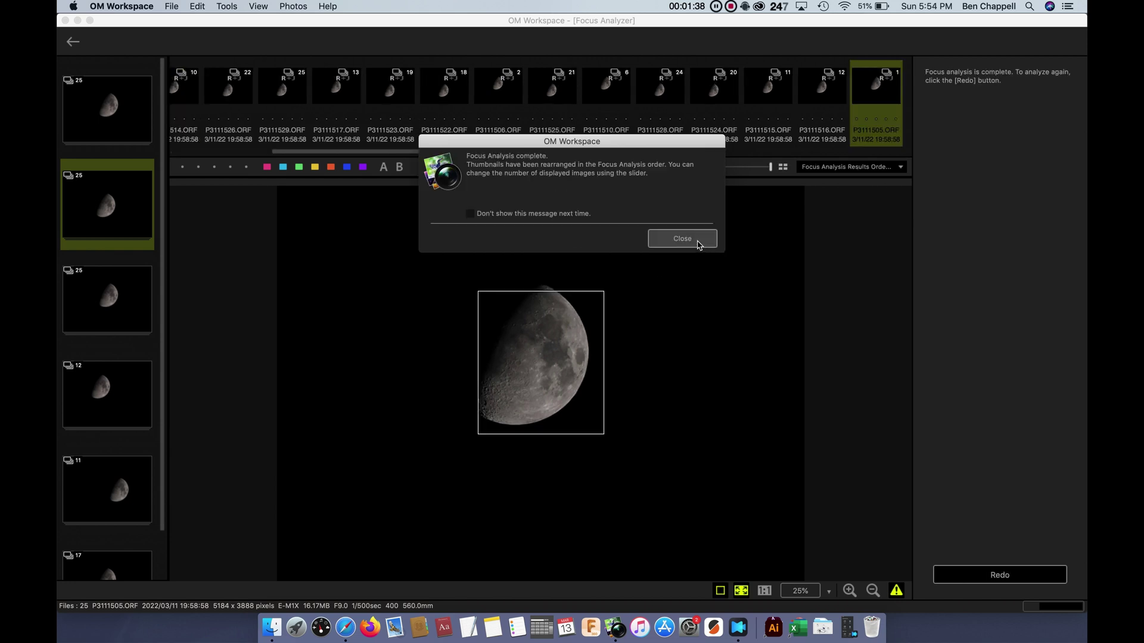
click(697, 239)
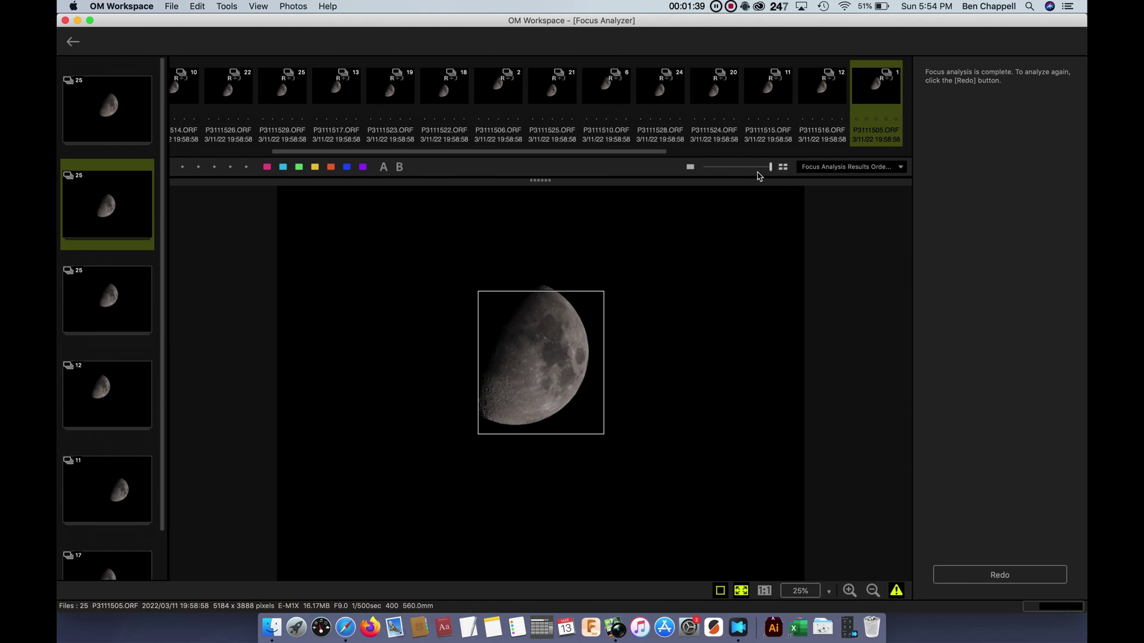
Step: Limit the list to the five sharpest frames, then show all 25 ranked frames again
drag(771, 168, 705, 169)
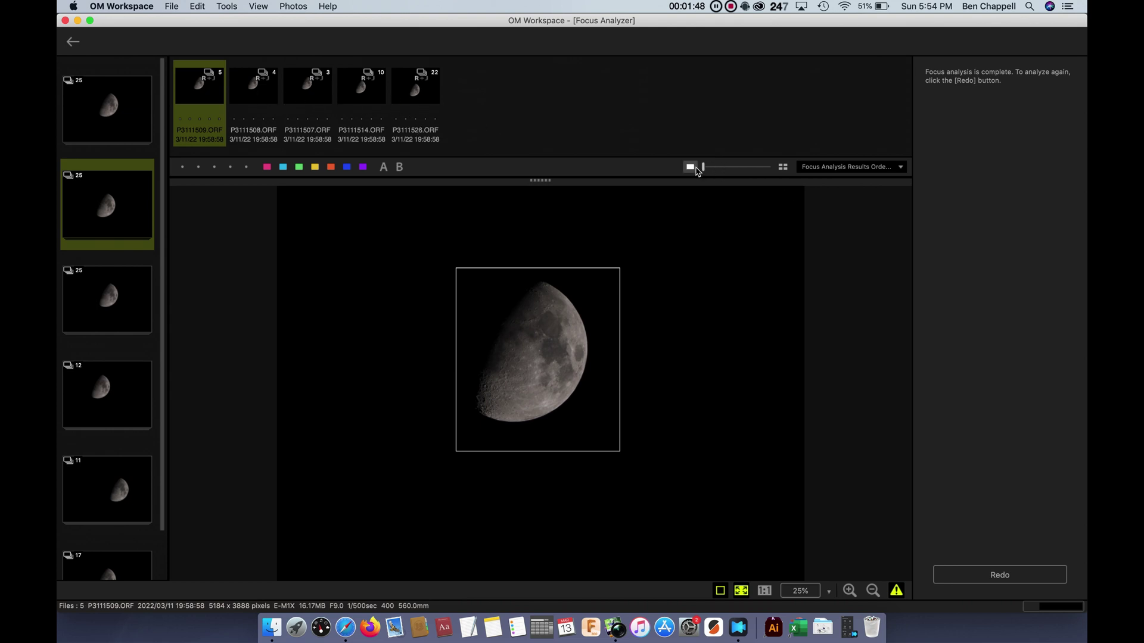
click(446, 83)
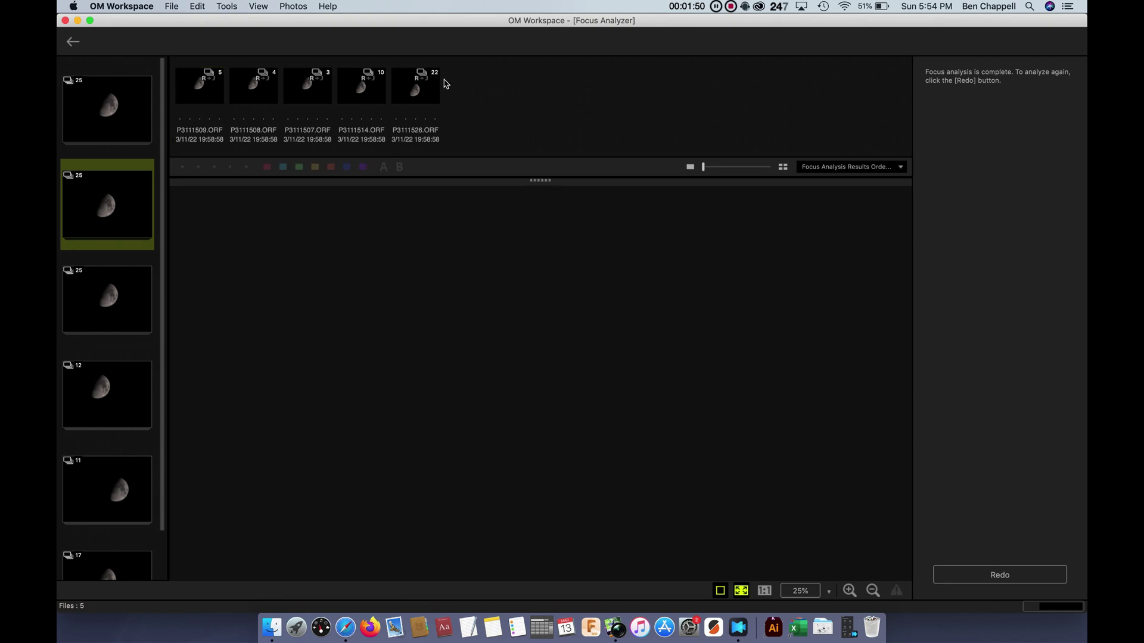
click(735, 169)
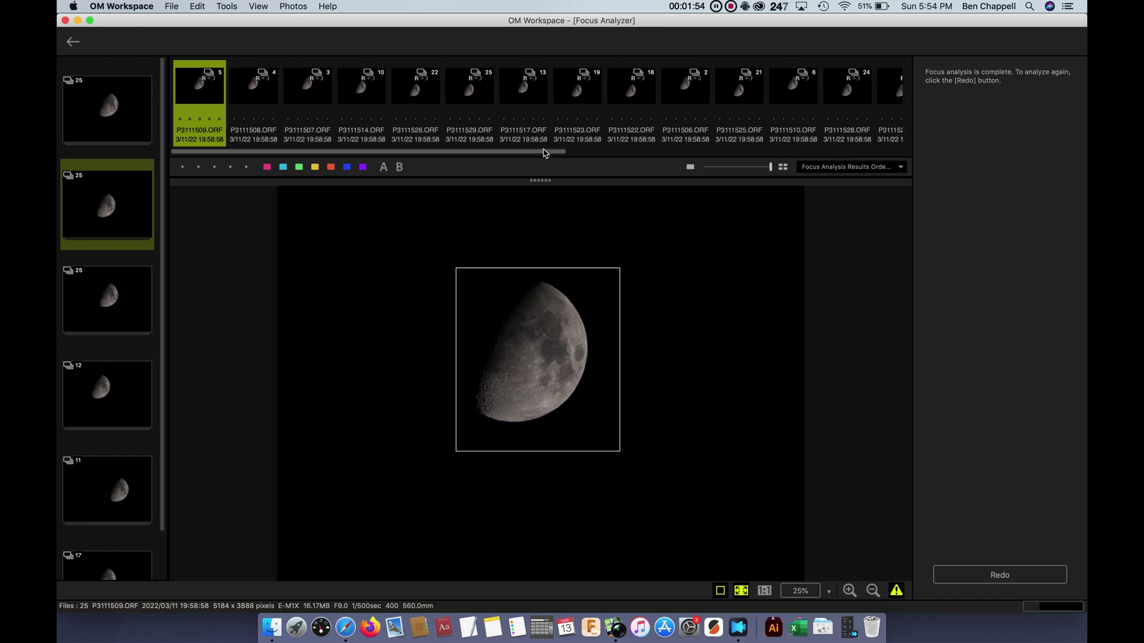
drag(541, 154, 871, 115)
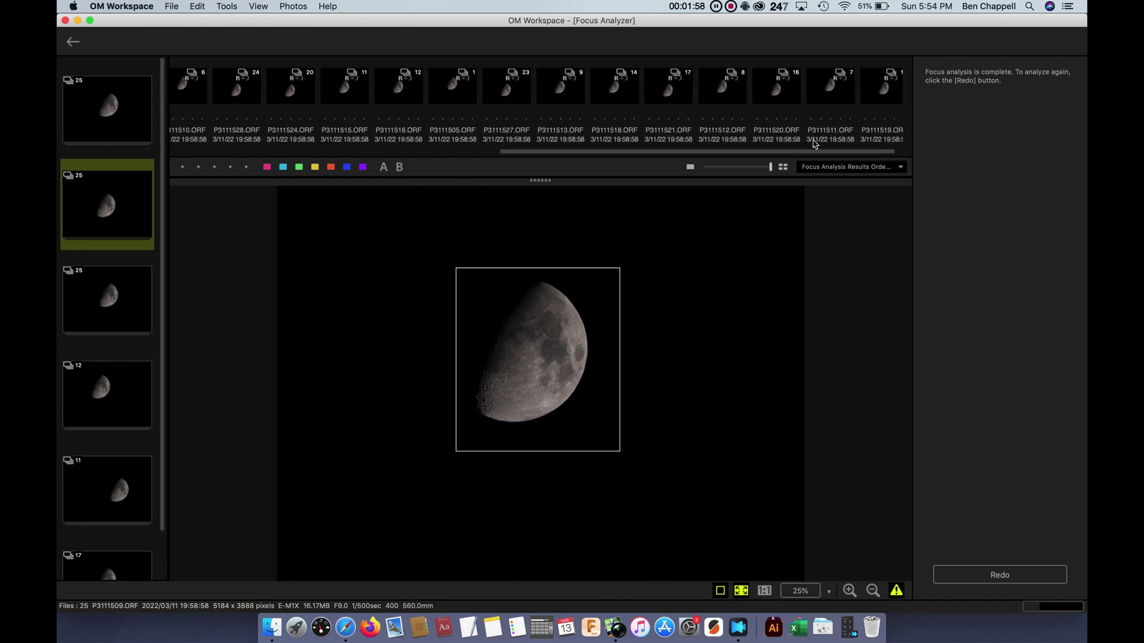
drag(821, 153, 390, 127)
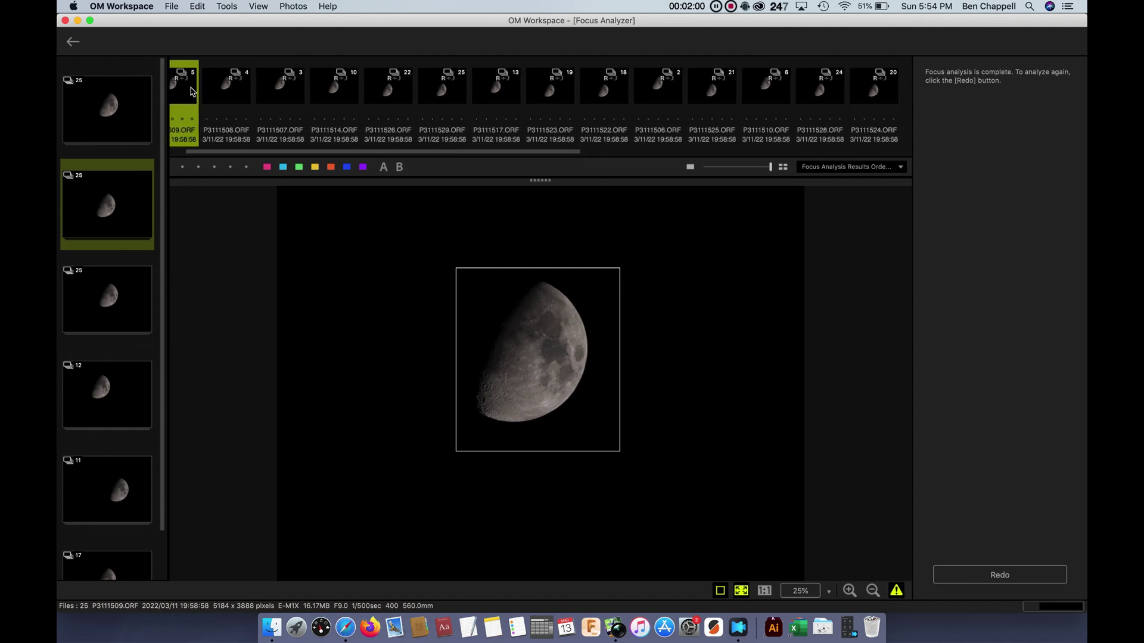
Step: Compare the sharpest frame with low-ranked P3111519 at 1:1, then keep five frames listed
click(761, 590)
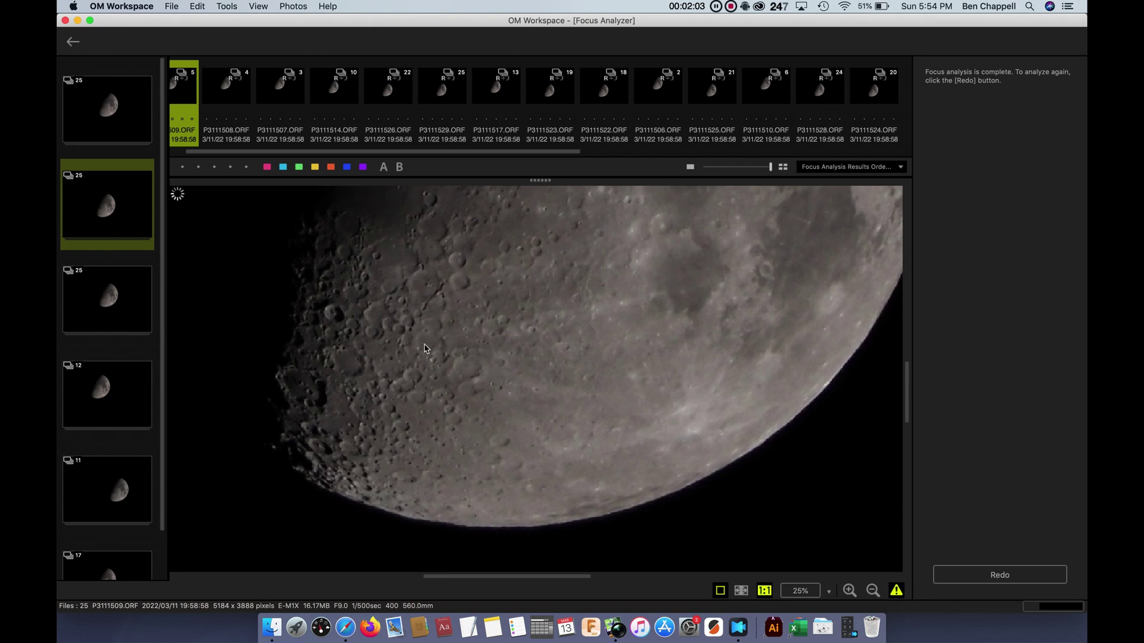
drag(310, 152, 715, 115)
click(876, 93)
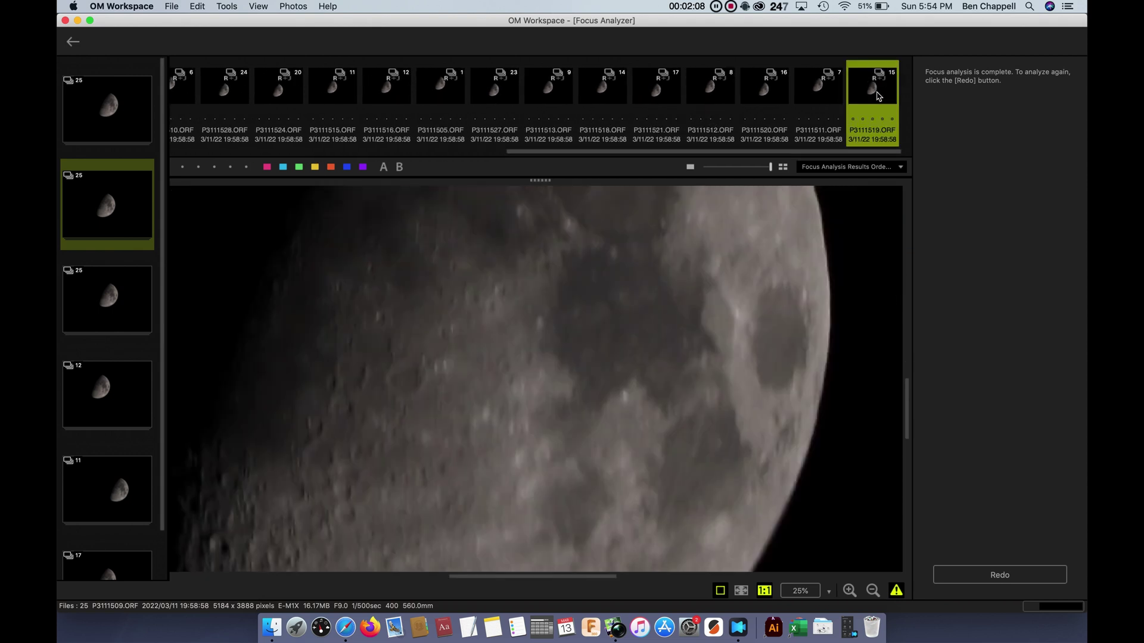
scroll(517, 504, down, 2)
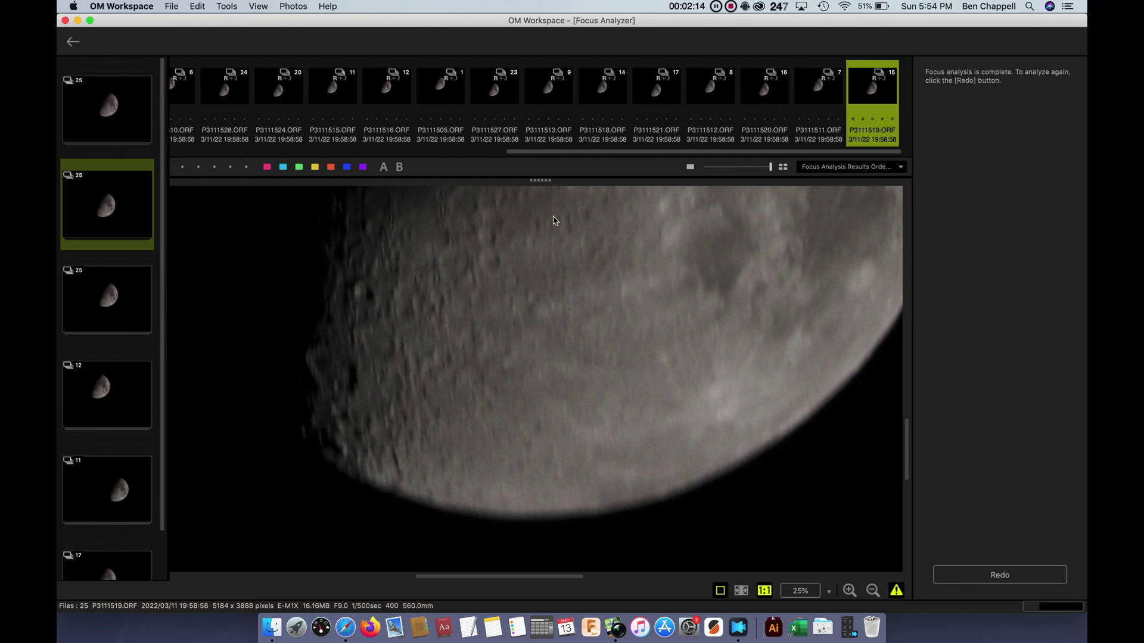
drag(640, 151, 286, 144)
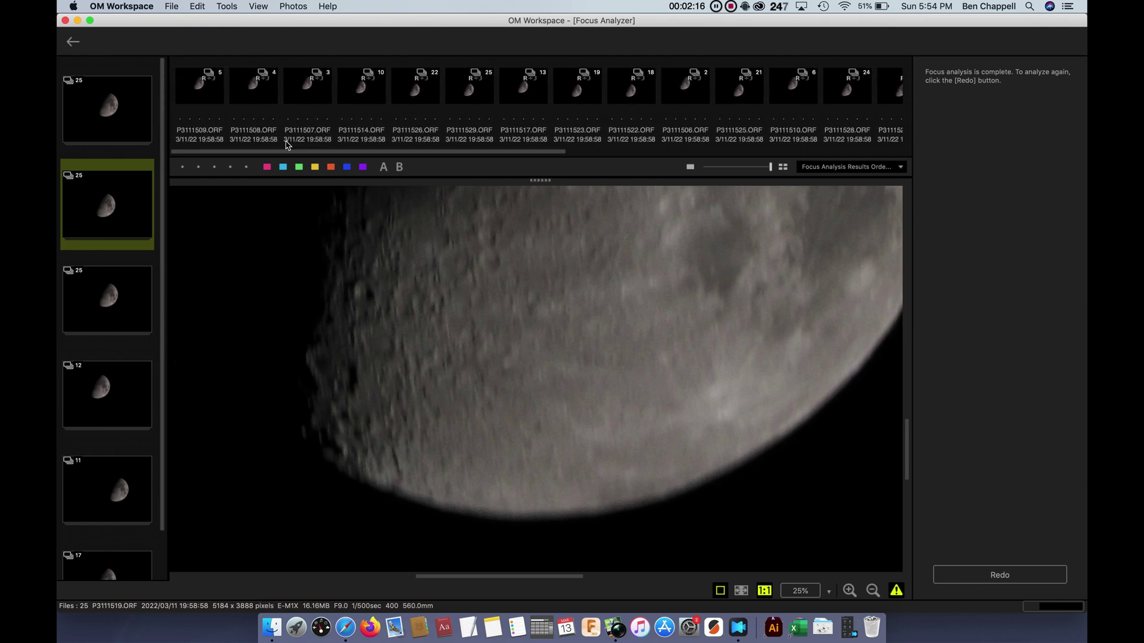
click(741, 590)
drag(770, 167, 703, 166)
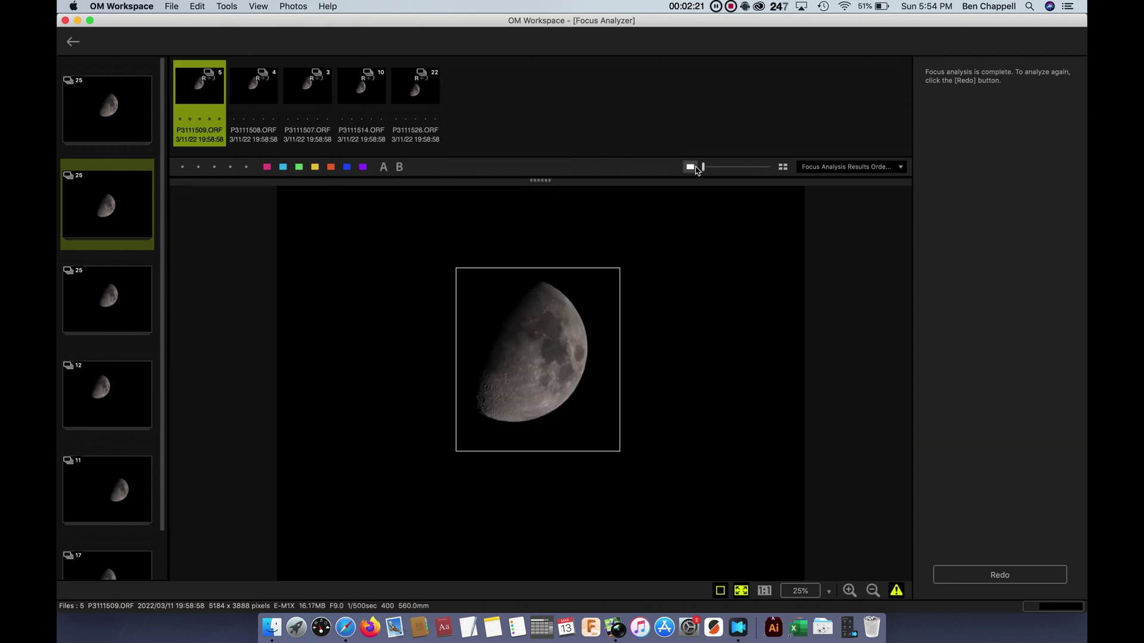
Step: Rate frames P3111526, P3111514, P3111507, P3111508 and P3111509 five stars
click(437, 127)
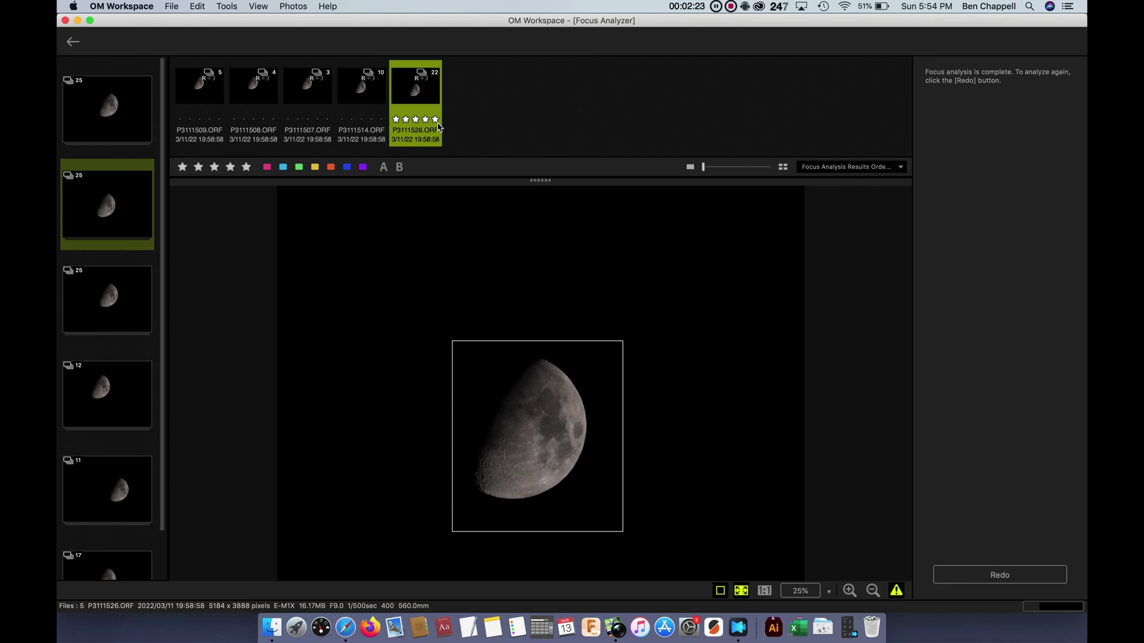
click(382, 126)
click(327, 122)
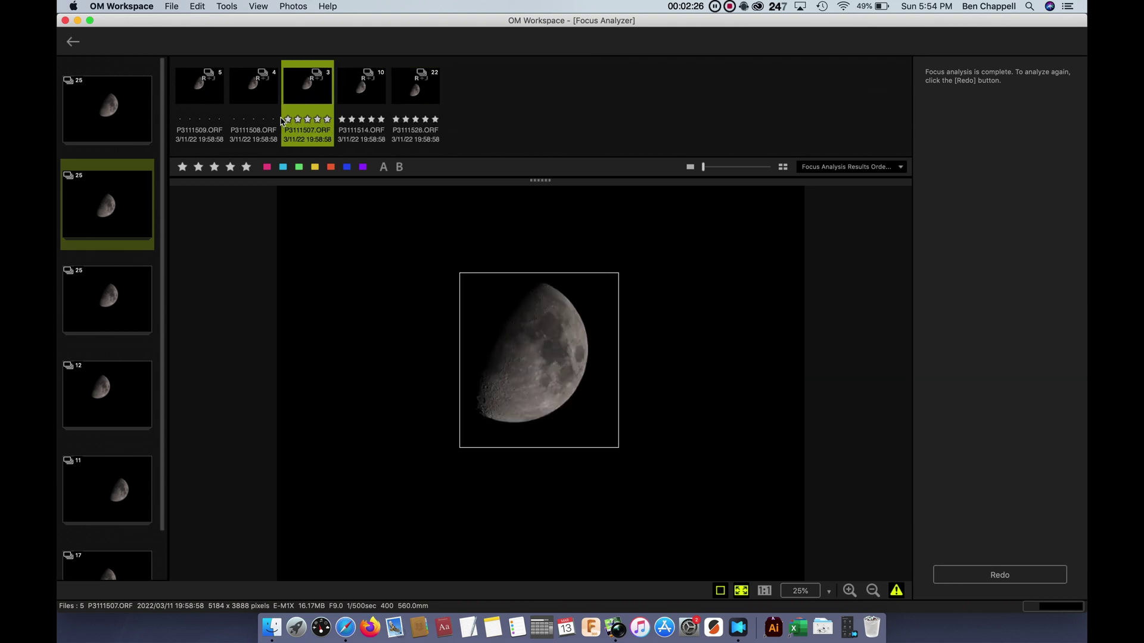
click(228, 124)
click(220, 121)
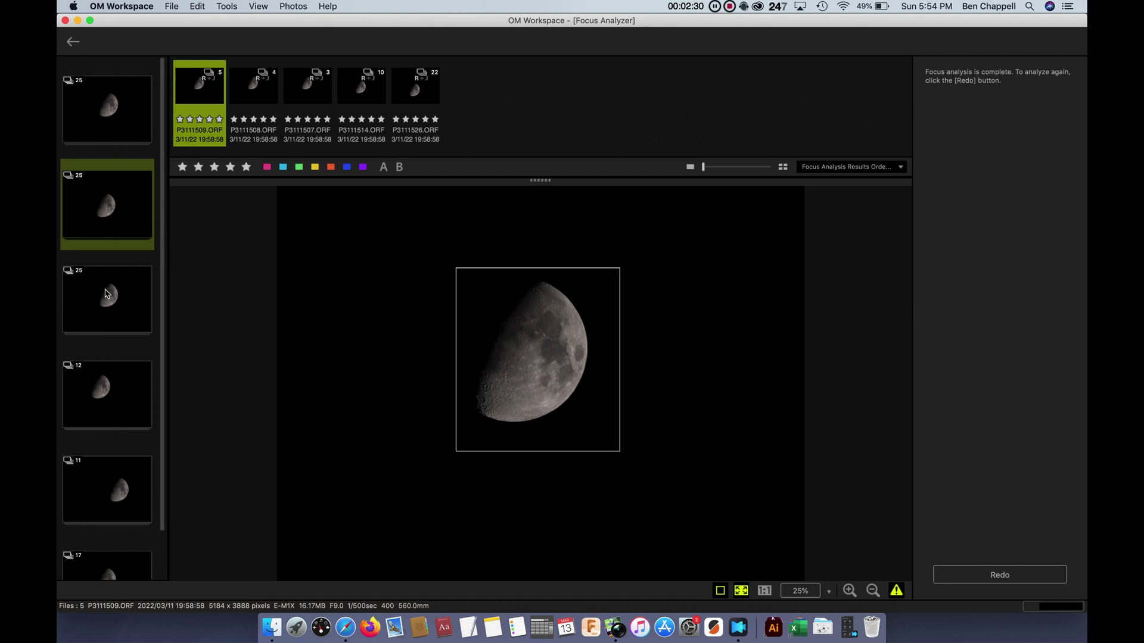
Step: Focus-analyse the third 25-frame burst, view it at 1:1, and start a redo
scroll(106, 293, down, 2)
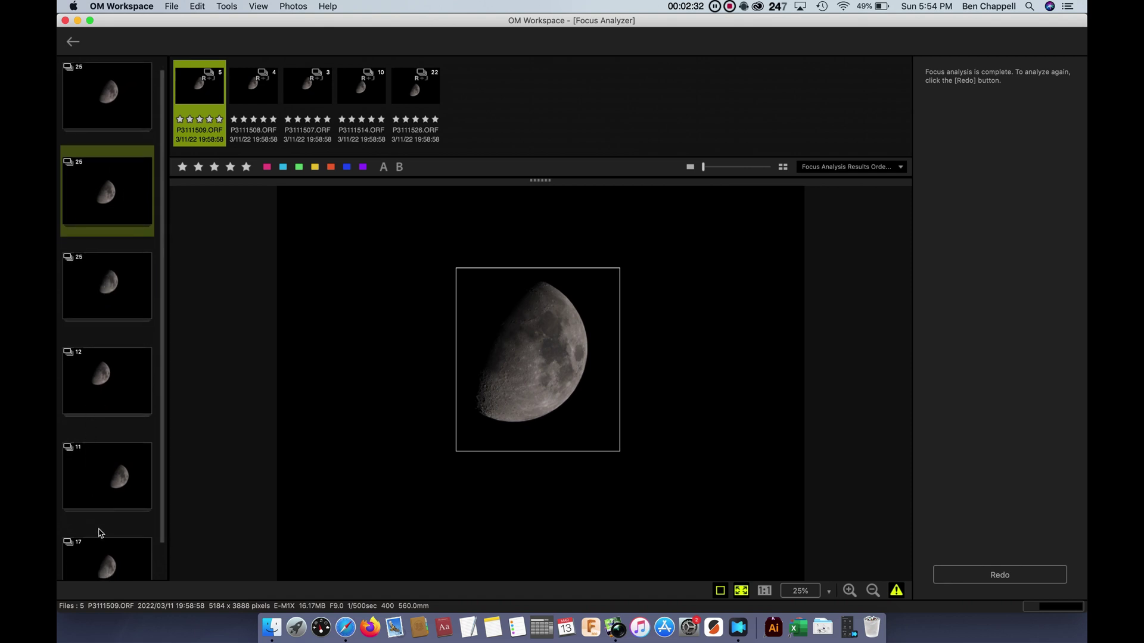
click(116, 305)
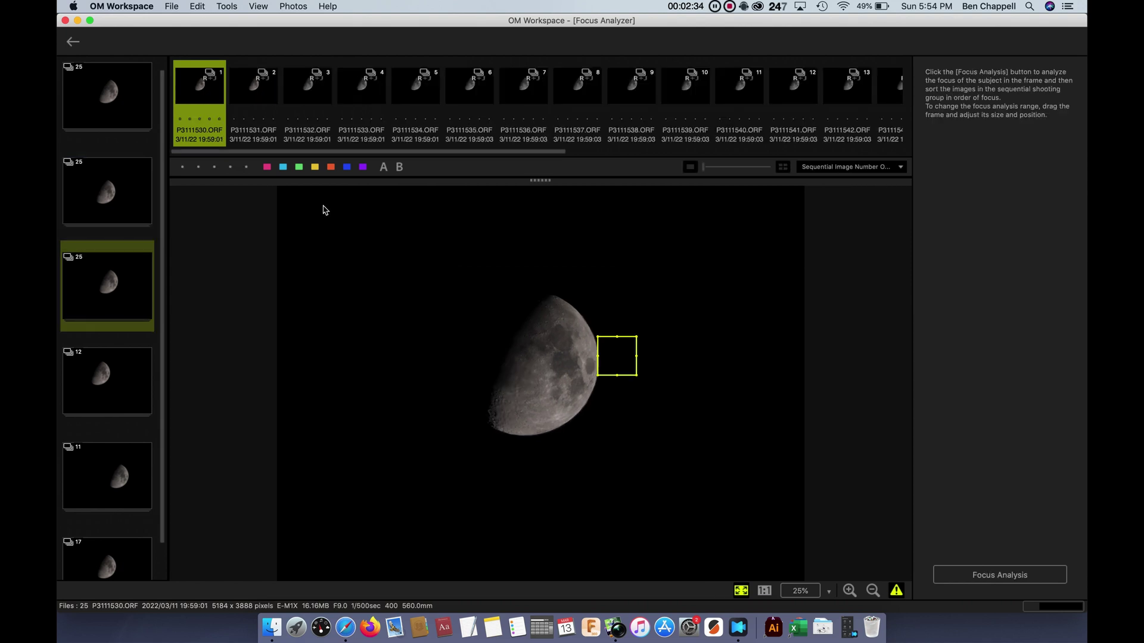
click(1011, 575)
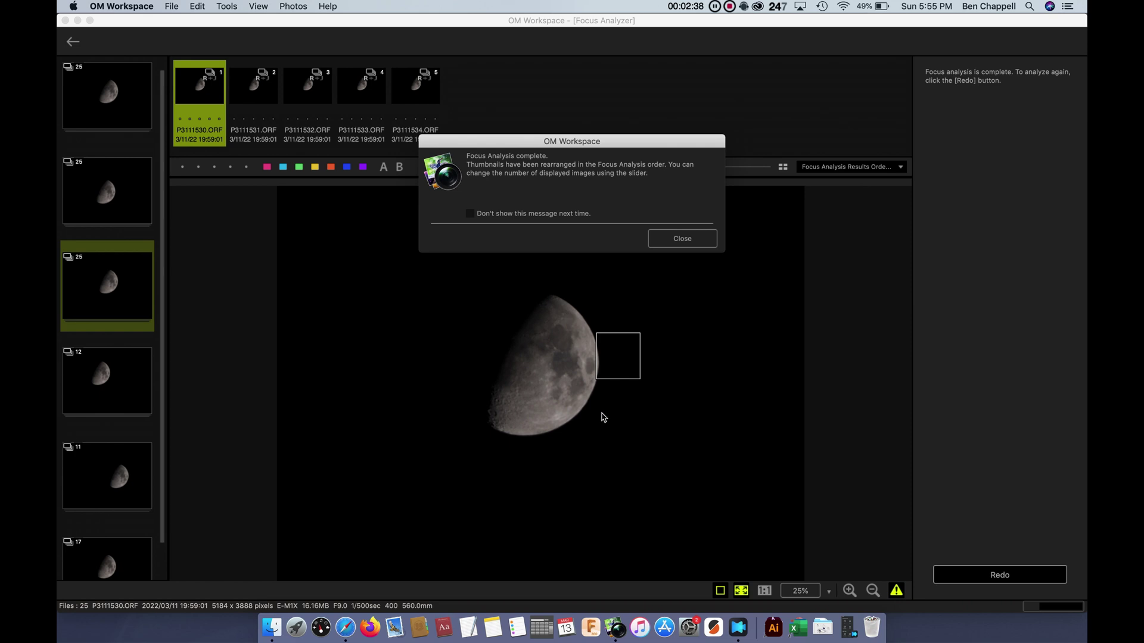
click(666, 235)
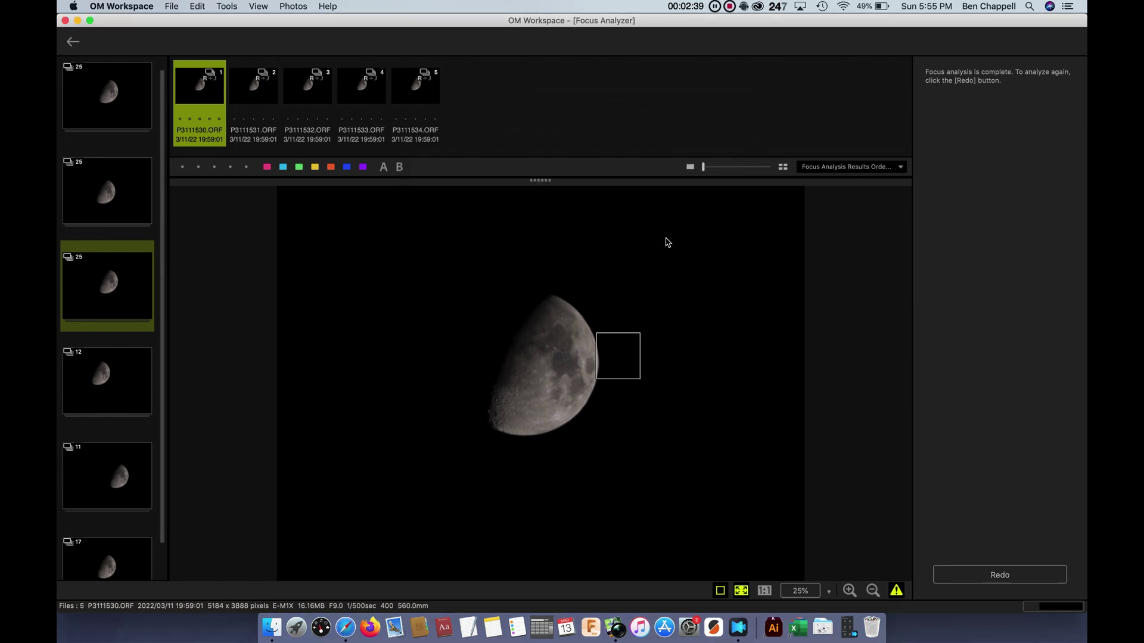
click(601, 344)
click(991, 579)
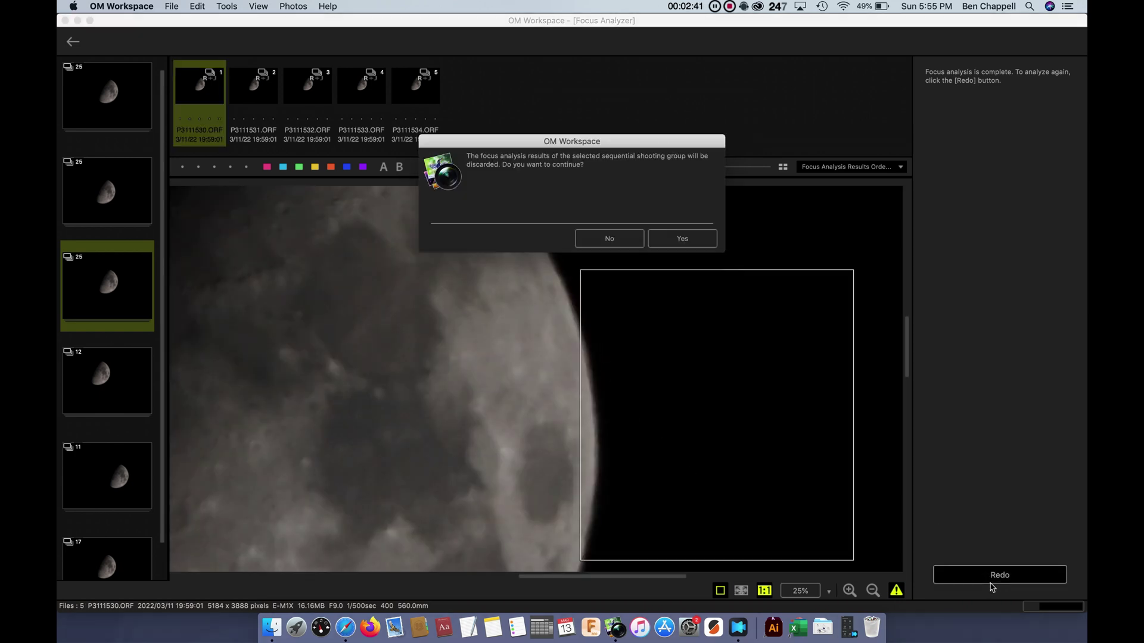
Step: Discard the old results, enlarge the focus frame over the whole moon, and rerun the analysis
click(681, 239)
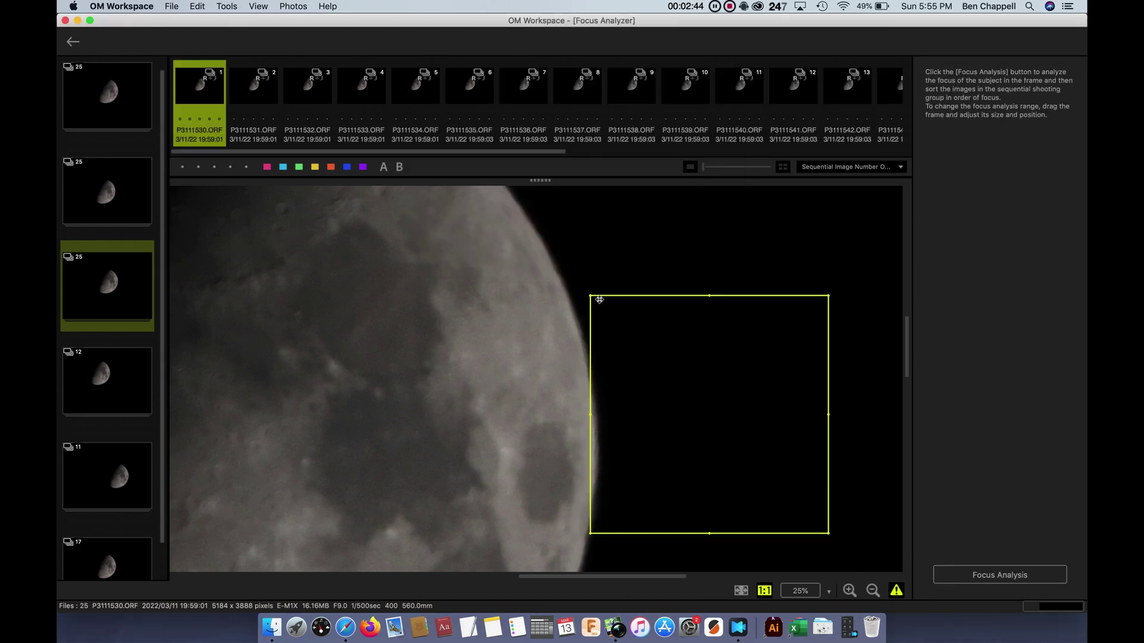
click(741, 590)
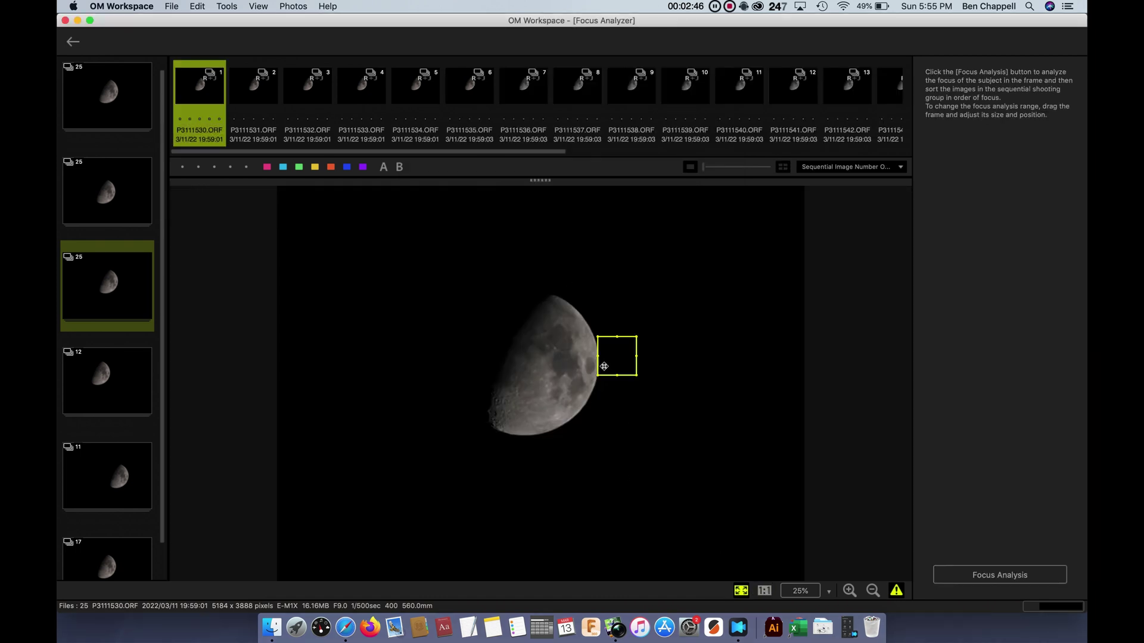
drag(594, 377, 455, 461)
drag(635, 337, 639, 263)
click(1015, 571)
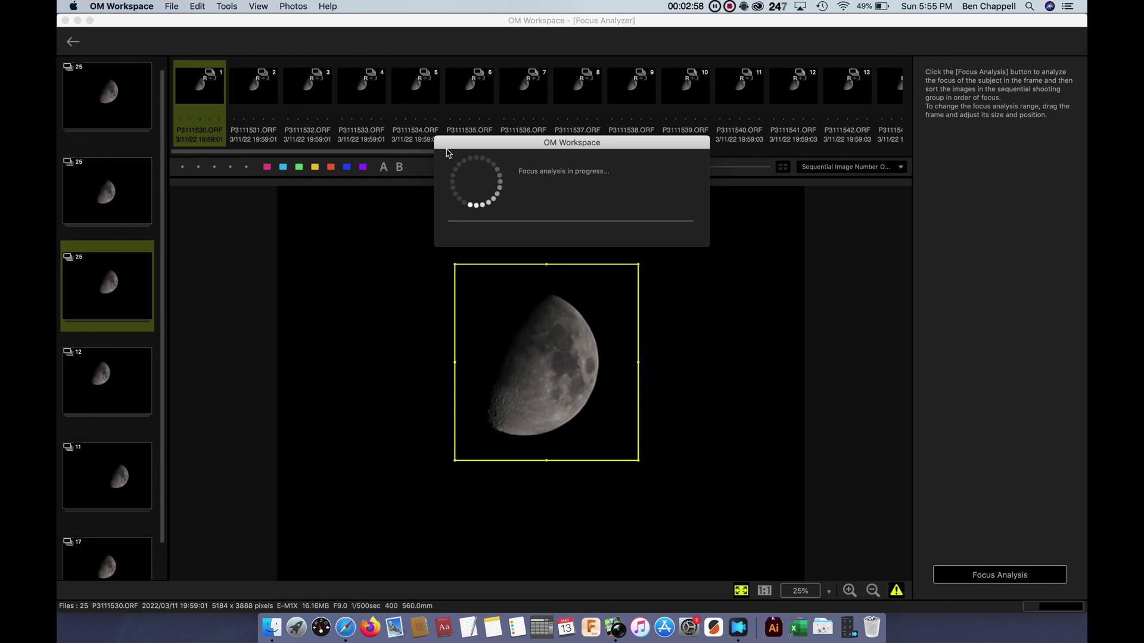
click(685, 240)
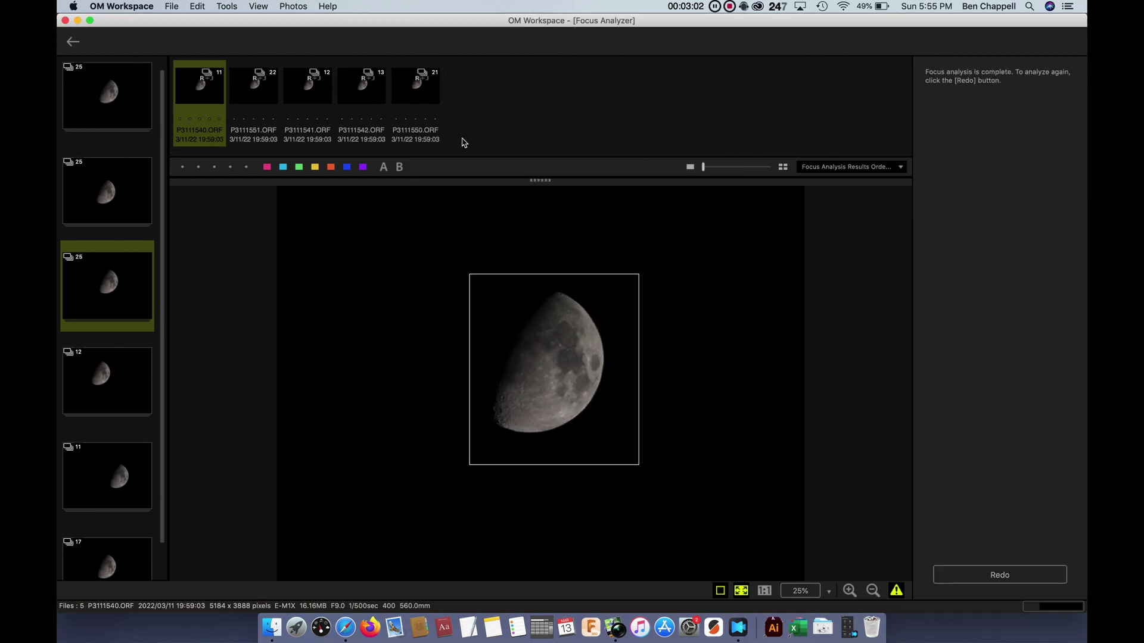
Step: Rate P3111550, P3111542, P3111541, P3111551 and P3111540 five stars, then return to the main browser
click(436, 123)
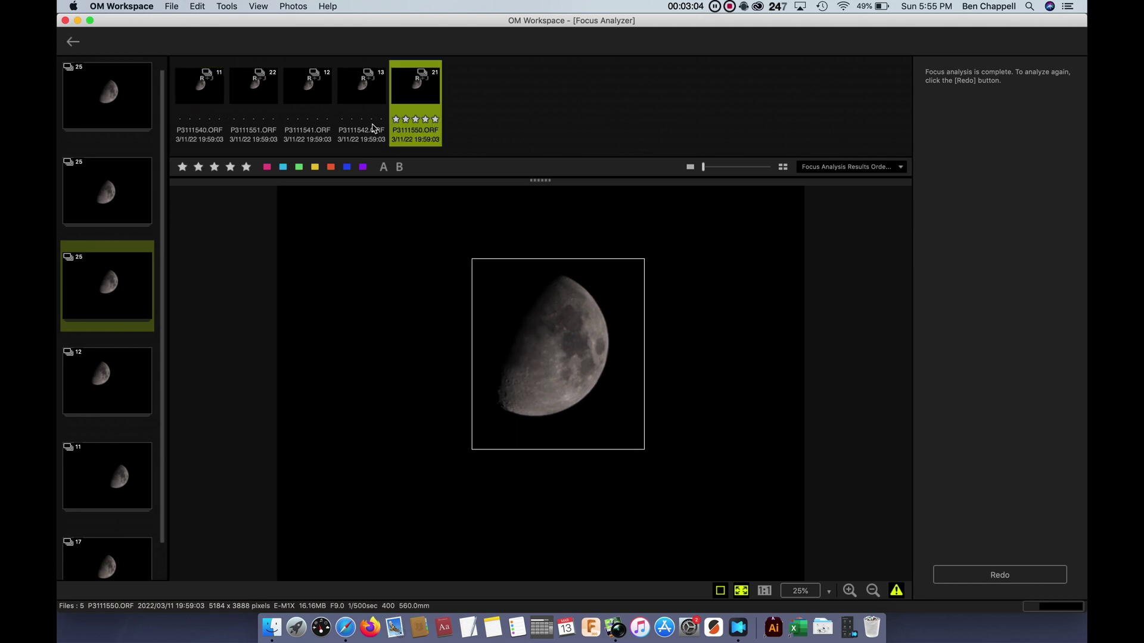
click(346, 127)
click(327, 125)
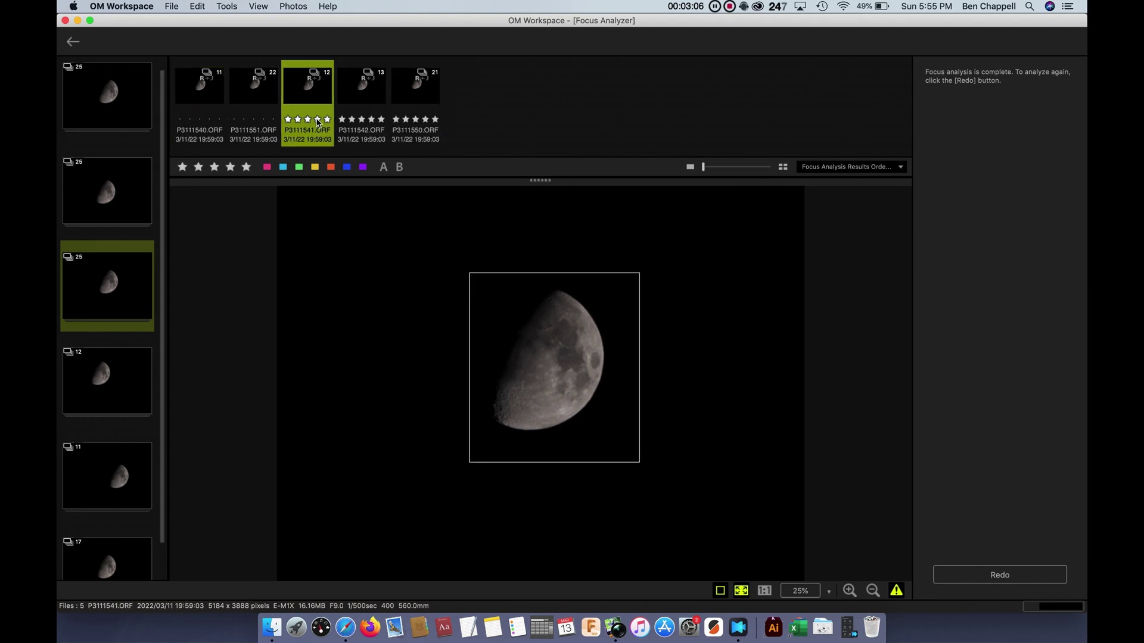
click(256, 123)
click(221, 123)
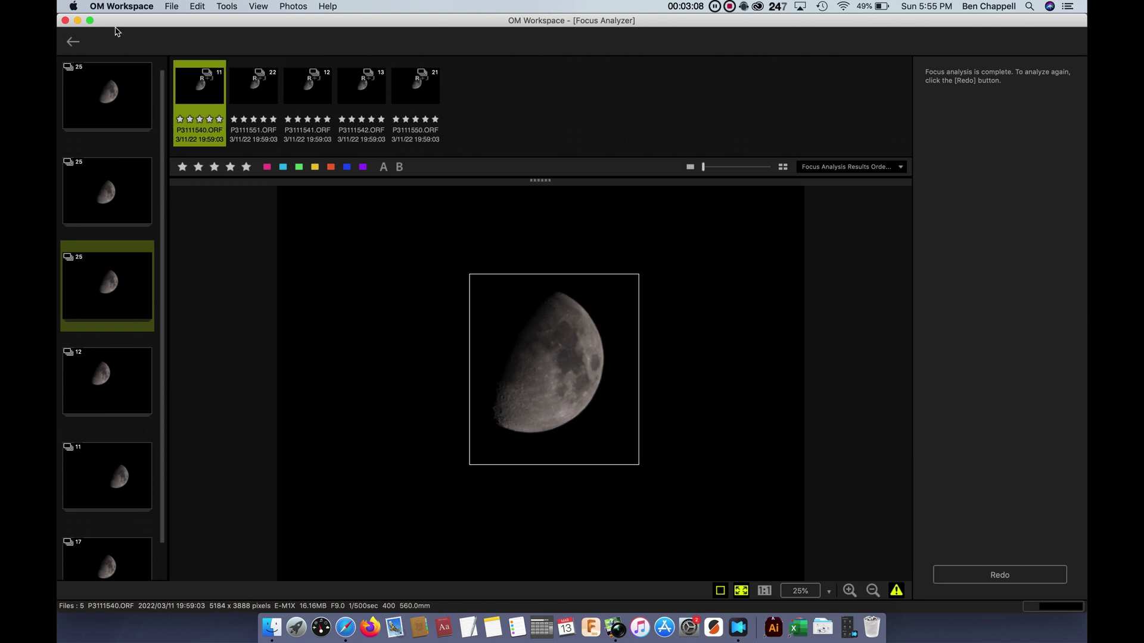
click(74, 42)
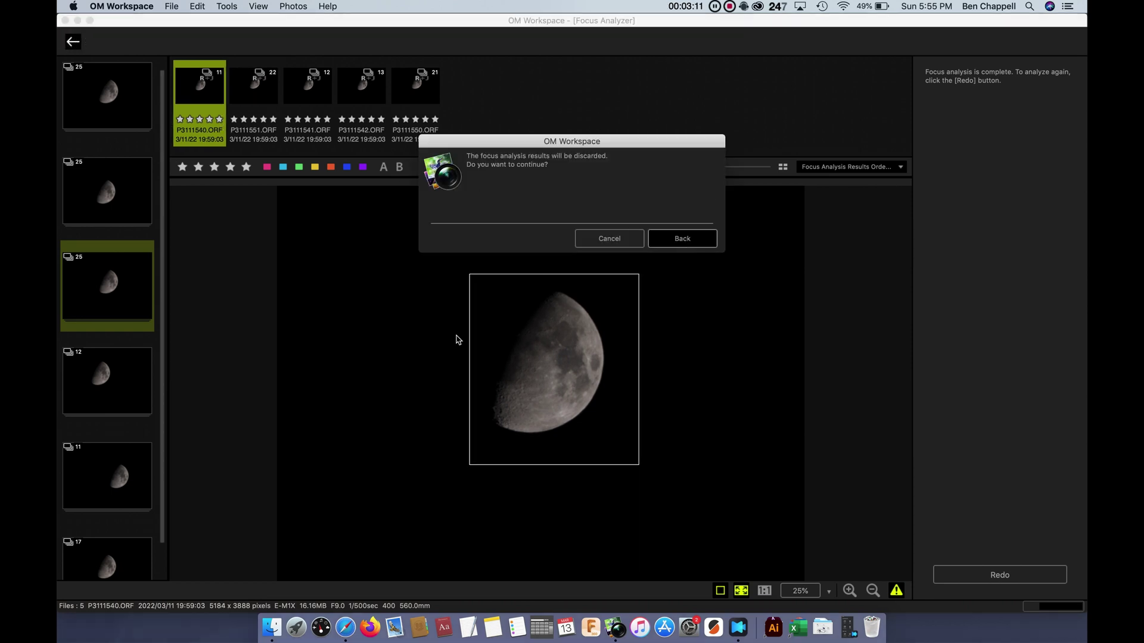
key(Return)
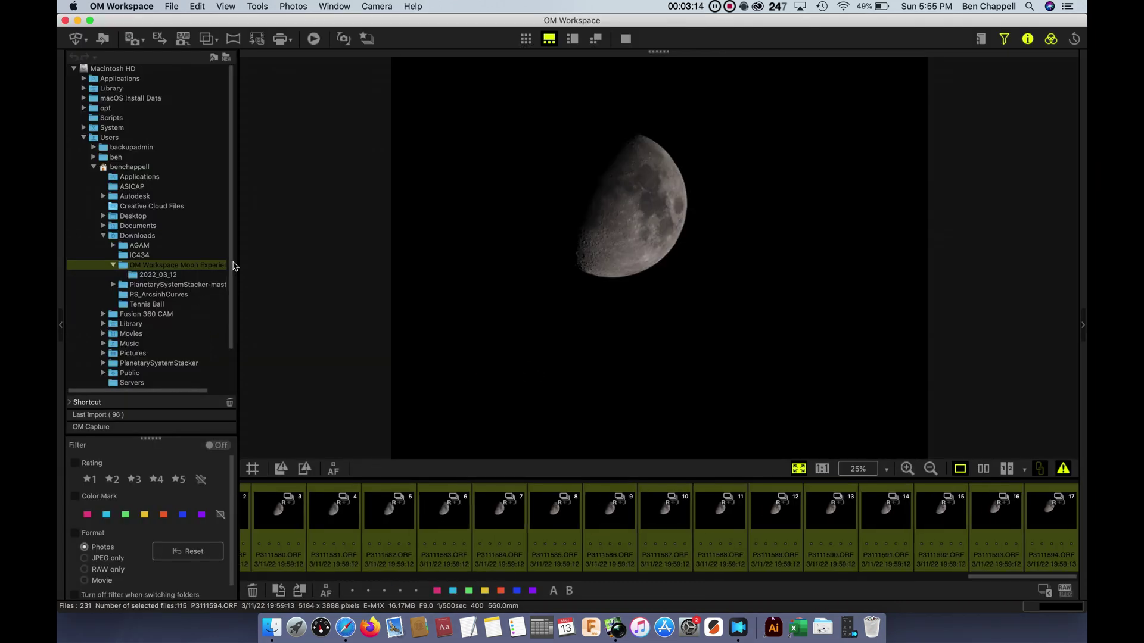
Step: Filter the browser to ★5 photos and select all eleven five-star frames
click(177, 480)
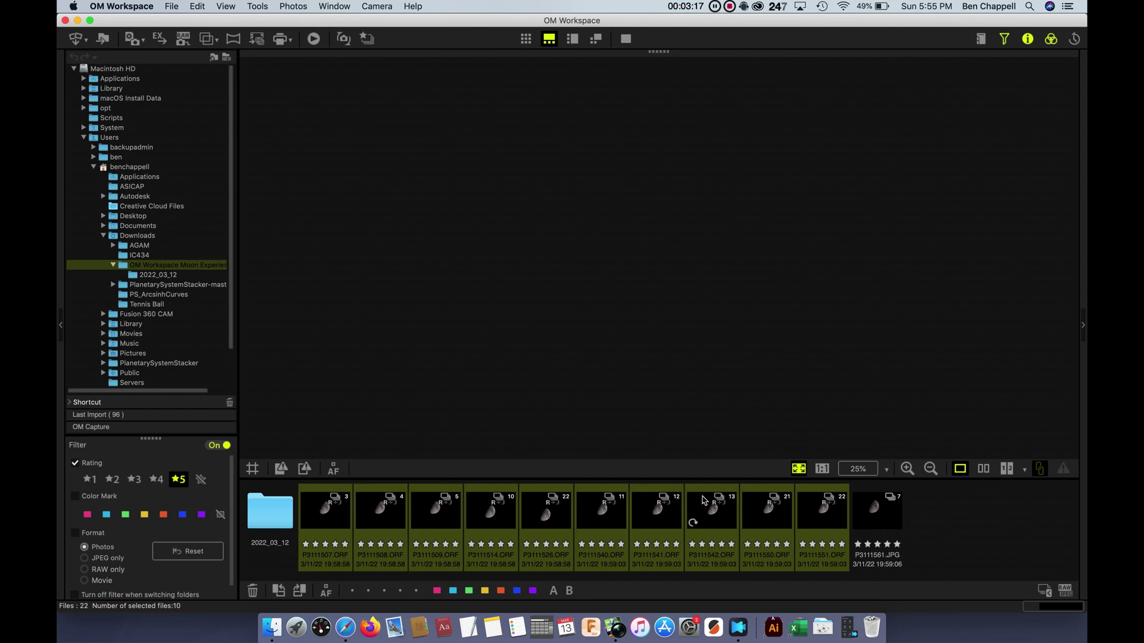
click(888, 511)
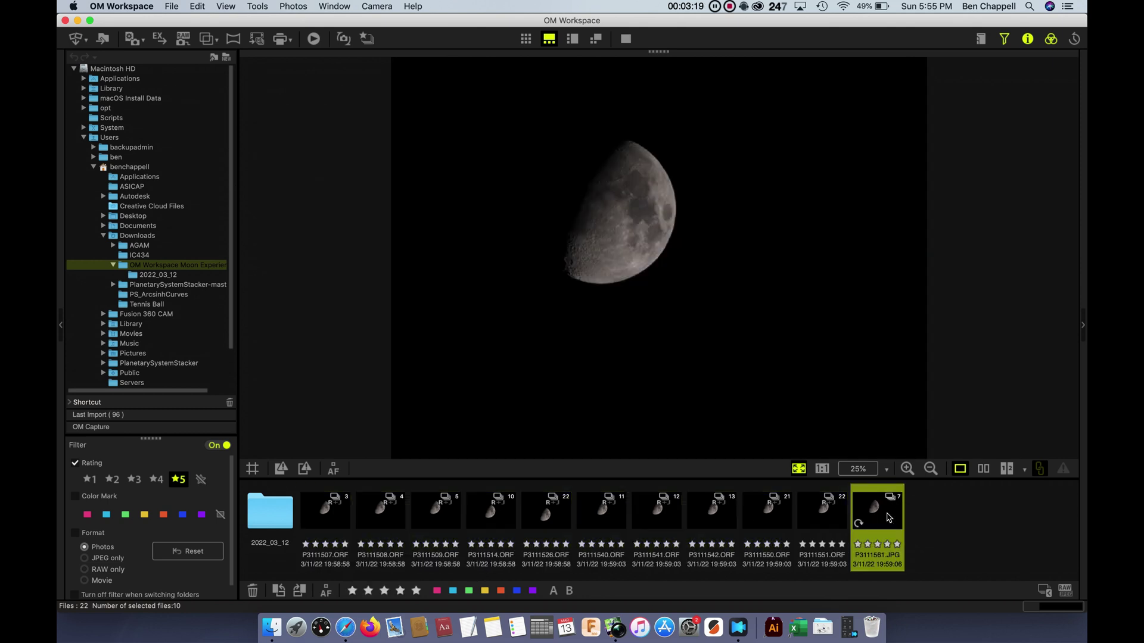
shift+click(335, 519)
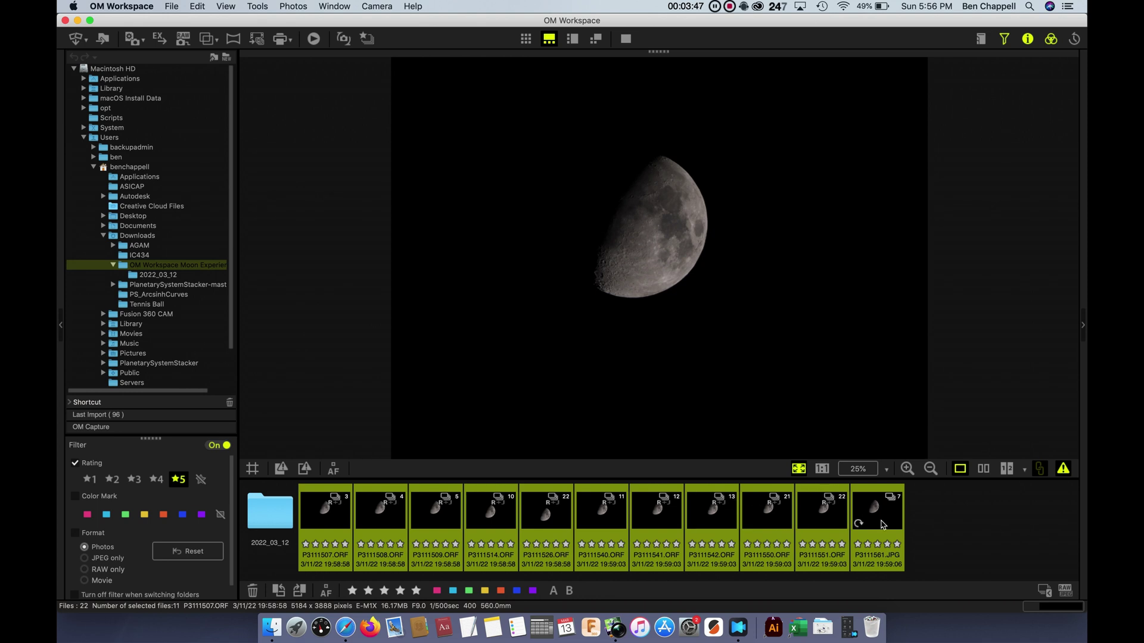
Step: Open the 2022_03_12 folder unfiltered and load frames P3121595–P3121790 into the Focus Analyzer
double_click(265, 513)
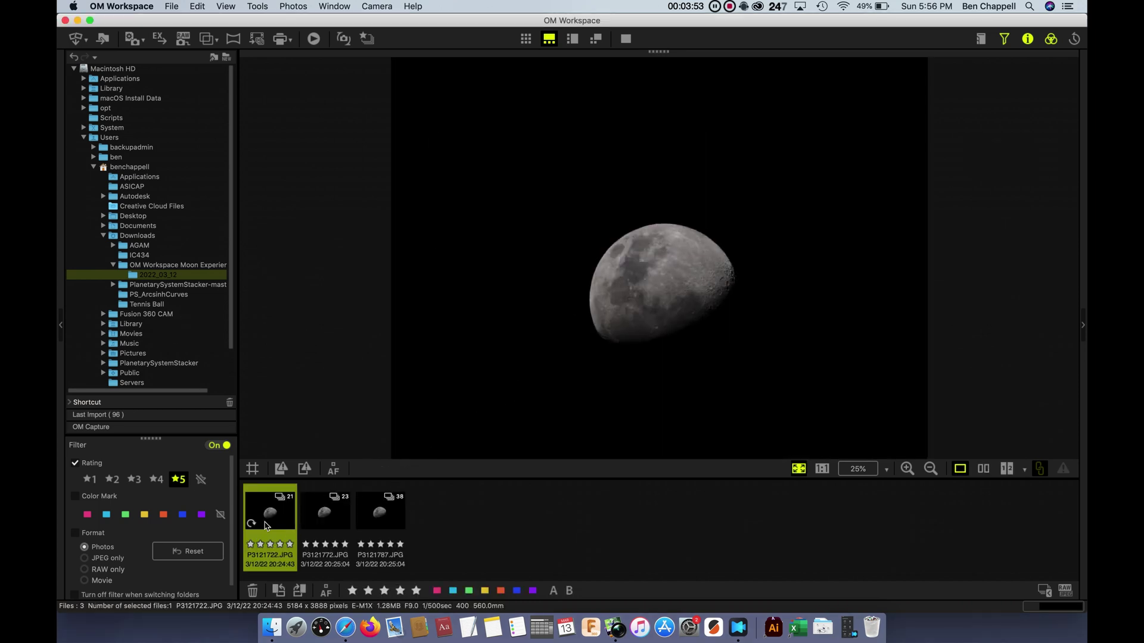
click(178, 479)
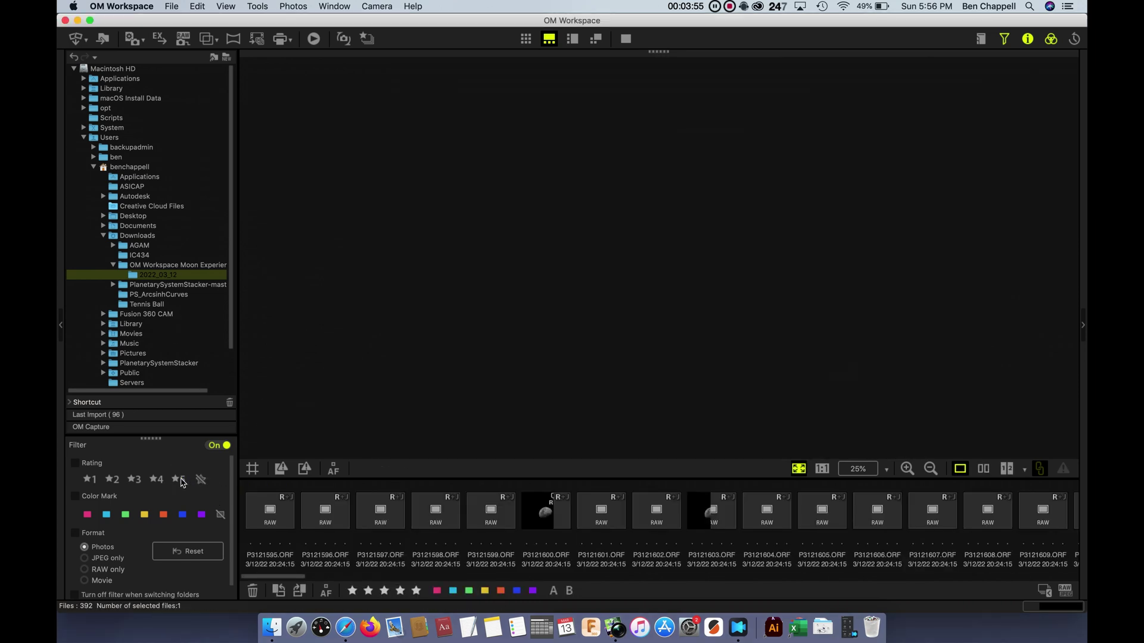
click(276, 517)
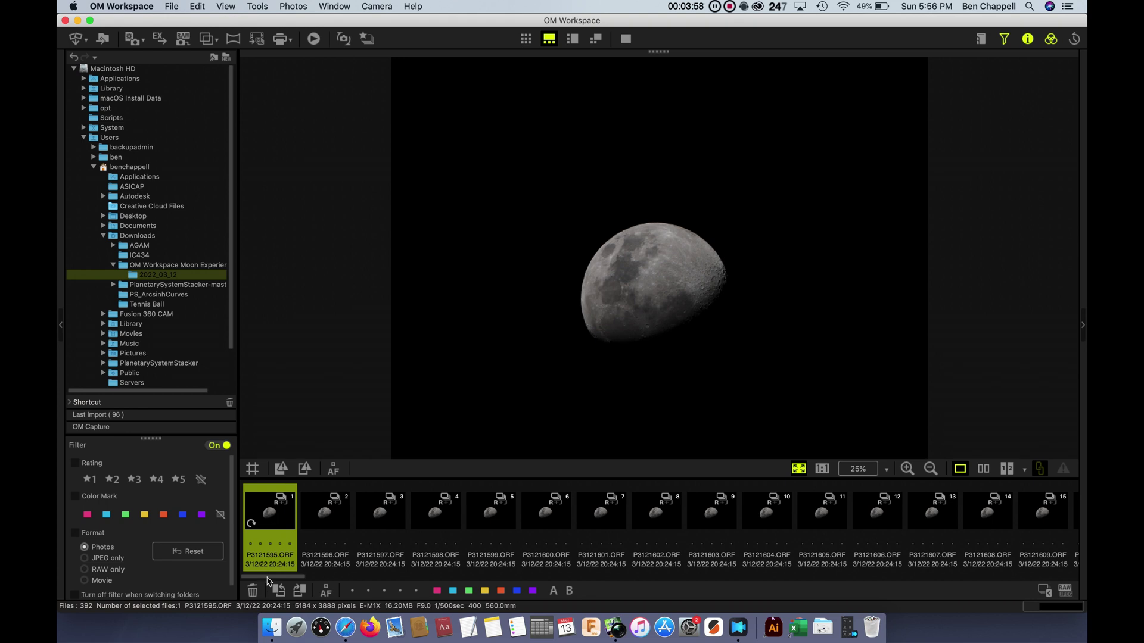
drag(268, 577, 1045, 577)
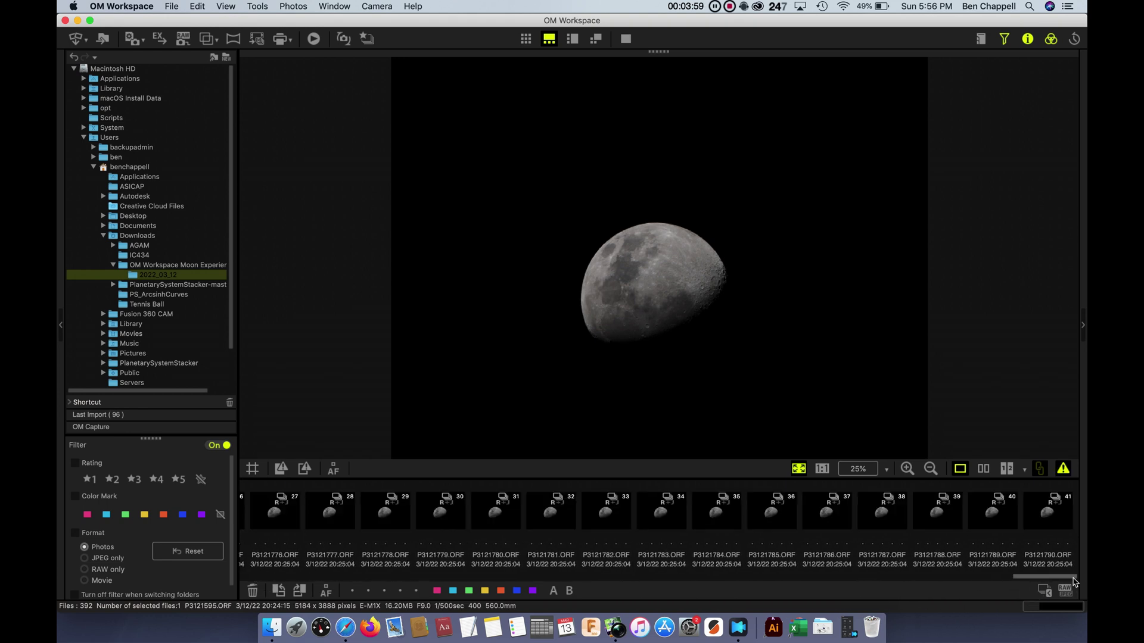
shift+click(1058, 518)
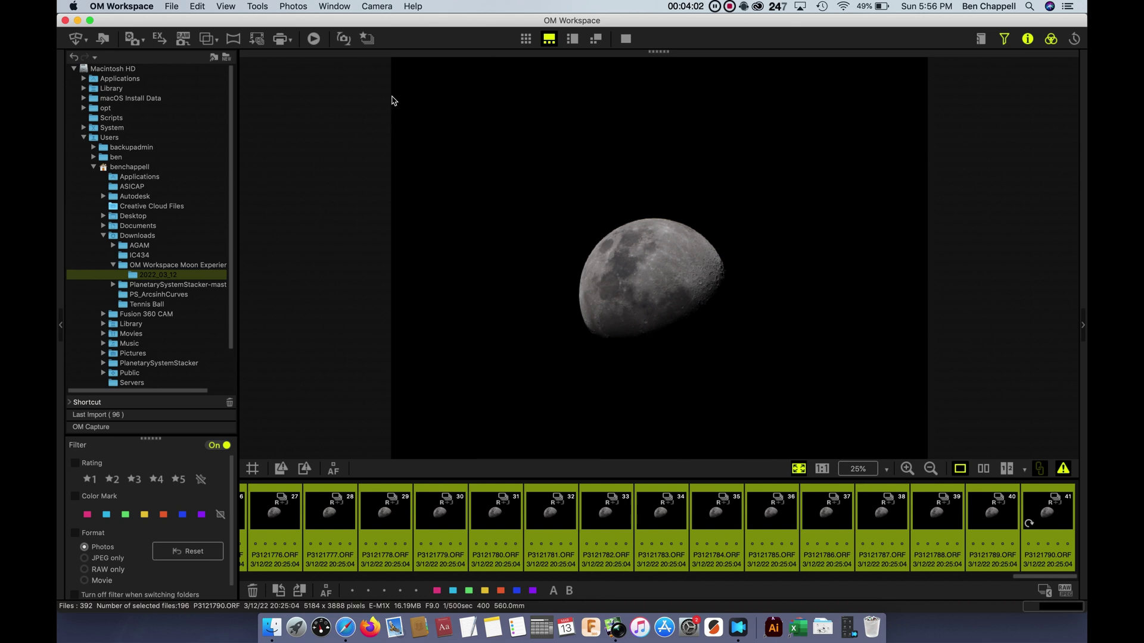
click(367, 38)
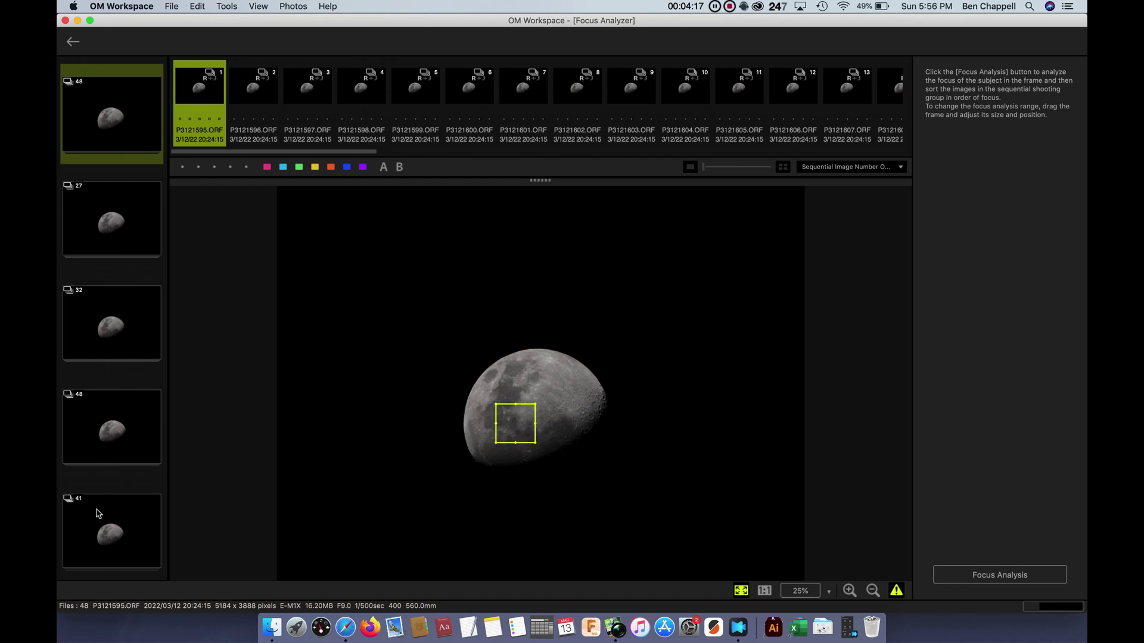
Step: Focus-analyse the first 48-frame burst and display P3121626.ORF in the main view
scroll(98, 517, down, 1)
scroll(98, 517, up, 1)
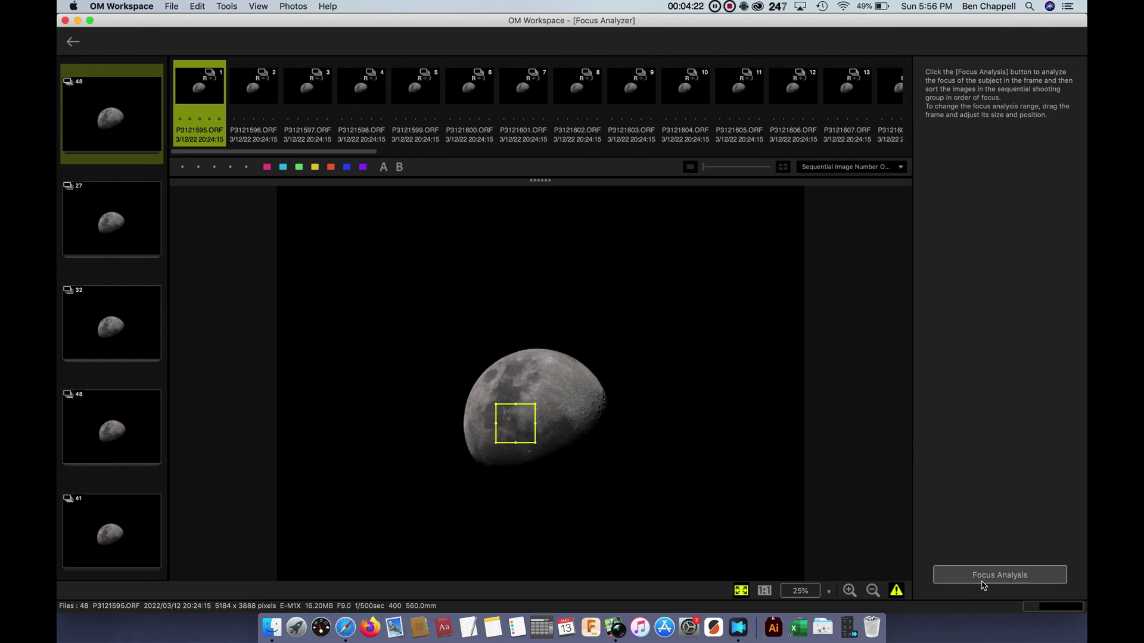
click(998, 576)
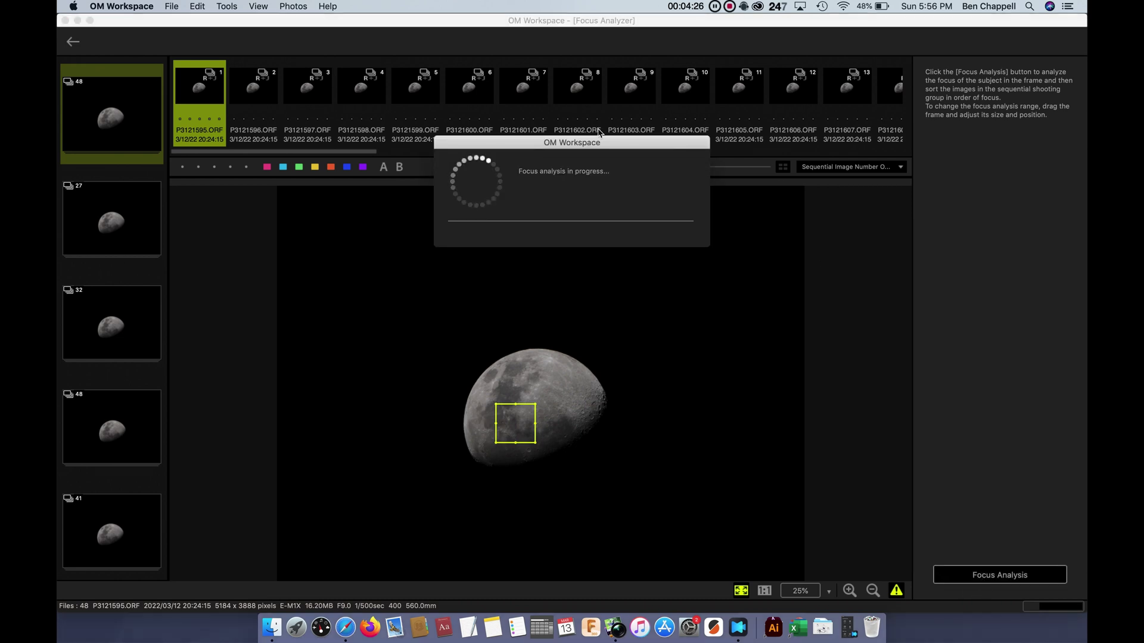
click(684, 235)
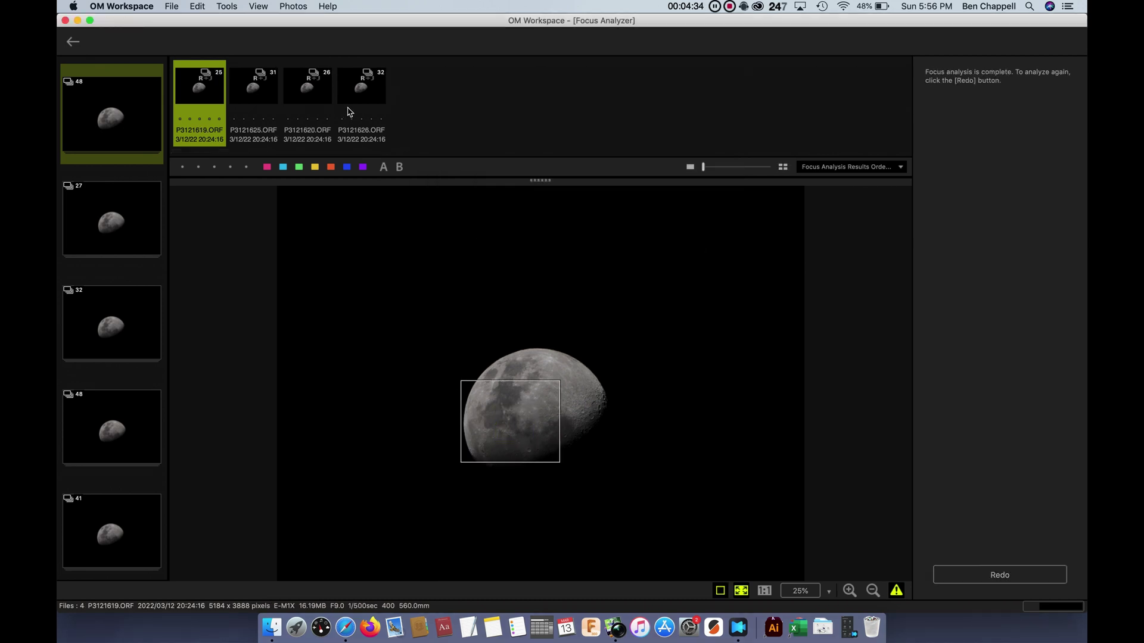
click(368, 100)
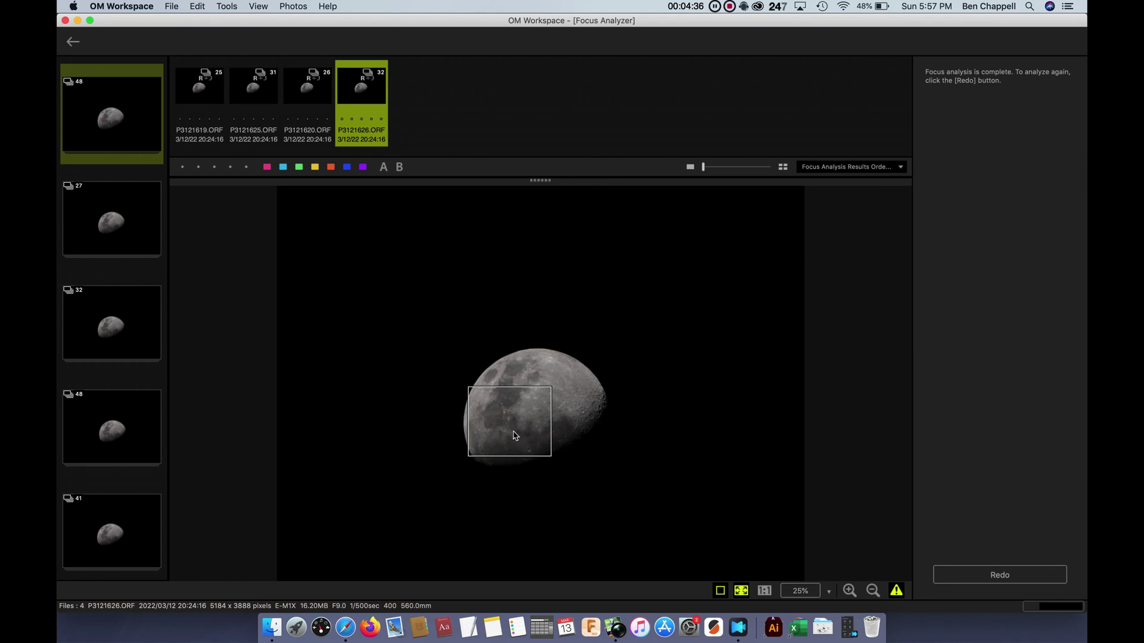
Step: View the moon at 100% and pan across it to judge sharpness
click(764, 591)
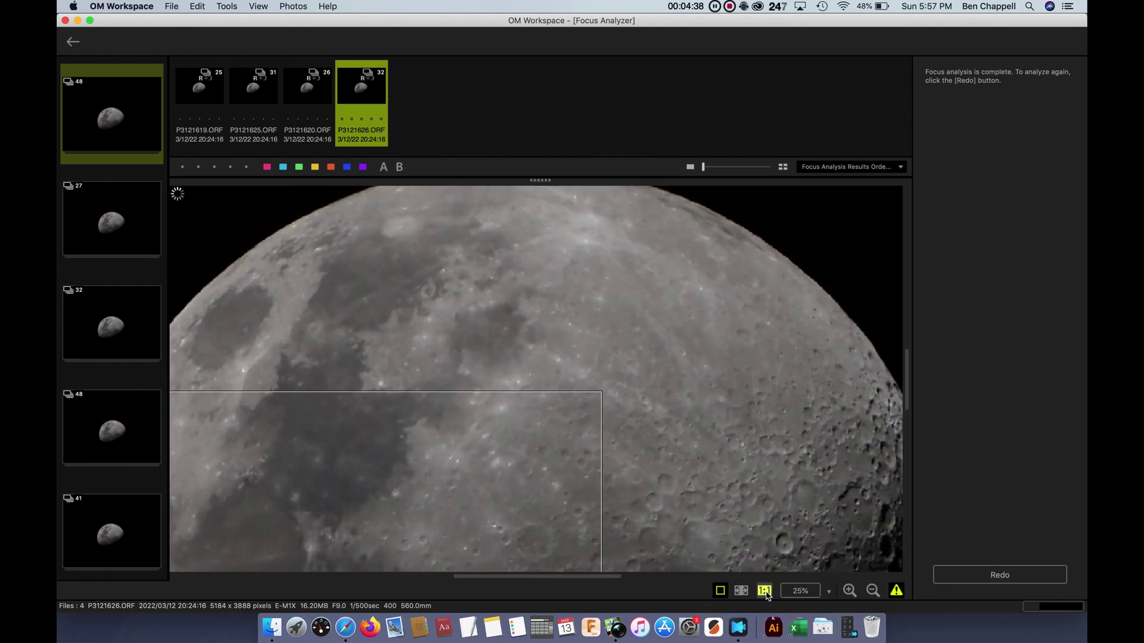
scroll(677, 398, right, 5)
scroll(677, 398, right, 2)
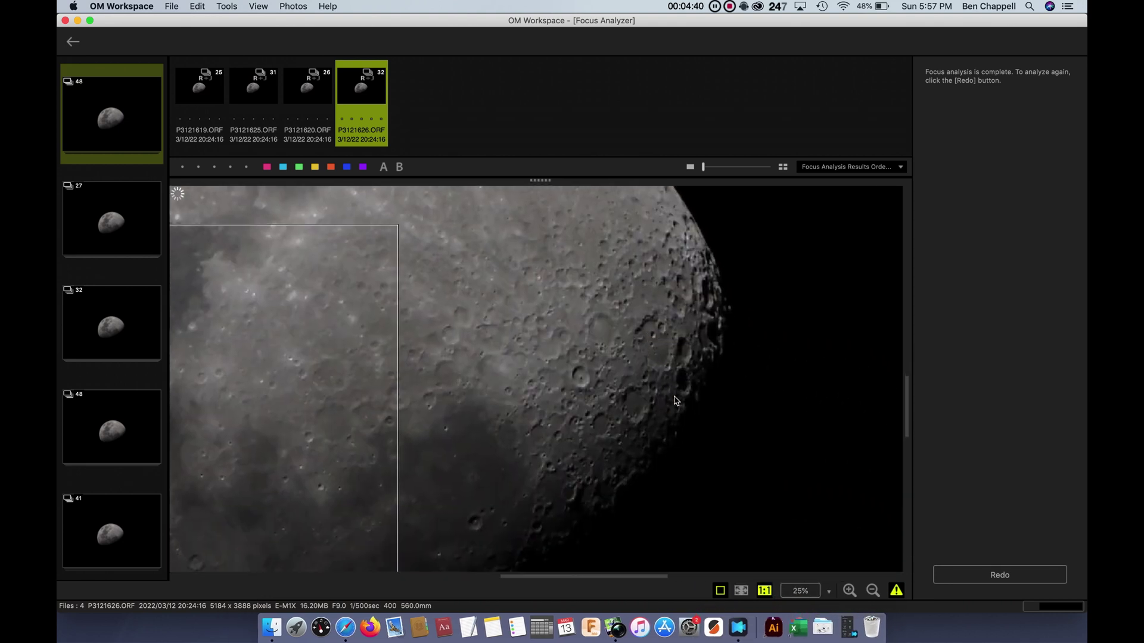
scroll(663, 391, right, 3)
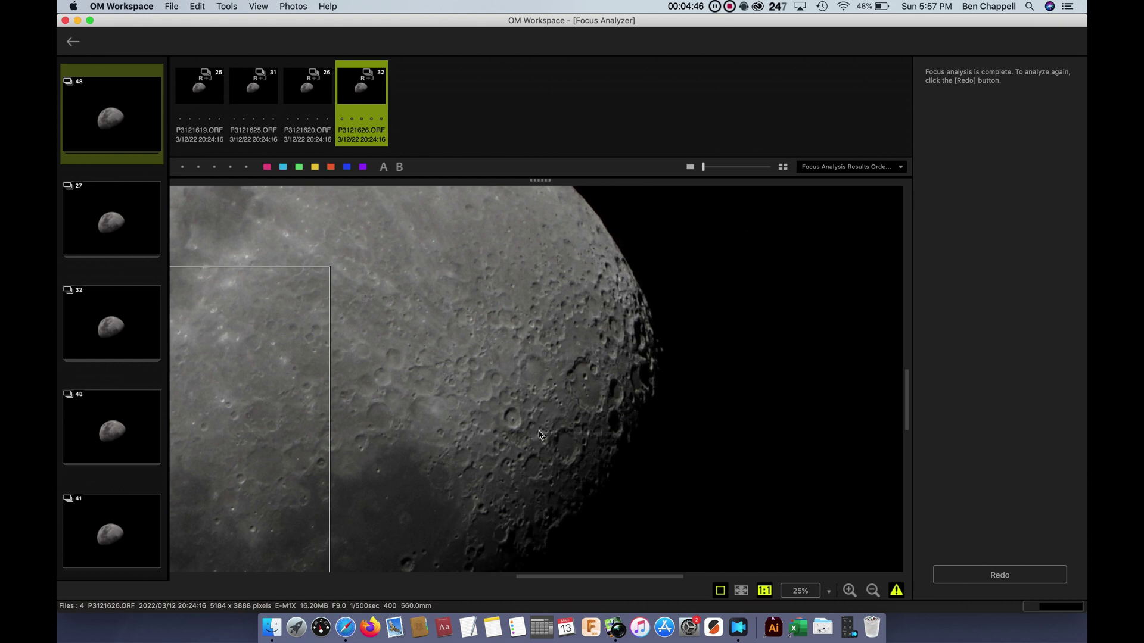
Step: Show all 48 frames, compare P3121632 with P3121619, then select the top four together
click(765, 168)
click(767, 170)
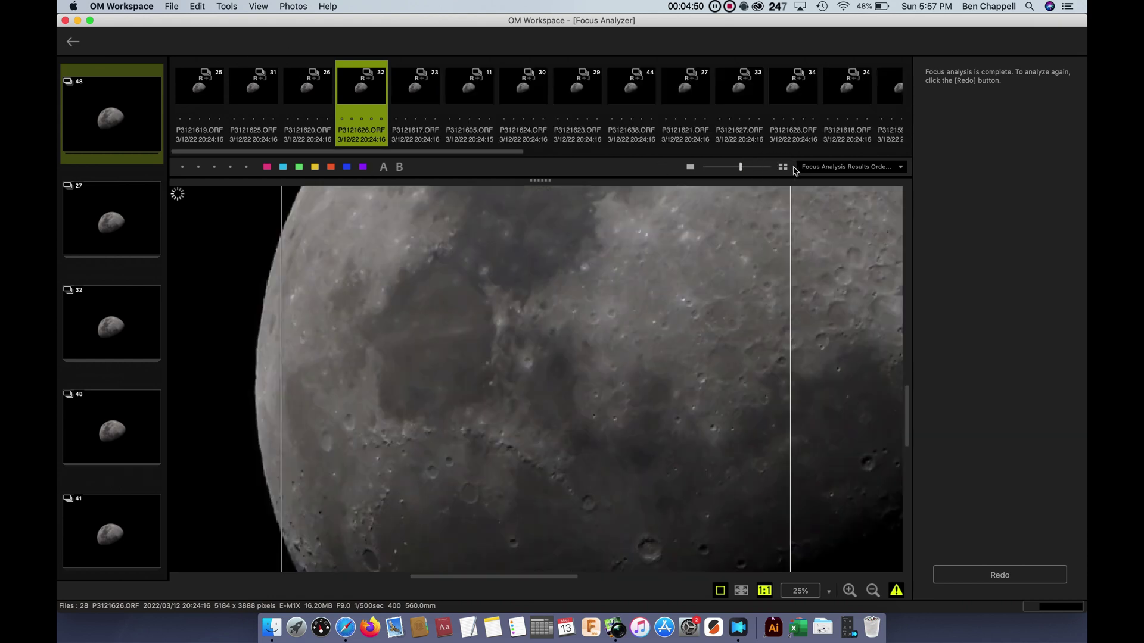
scroll(774, 112, right, 15)
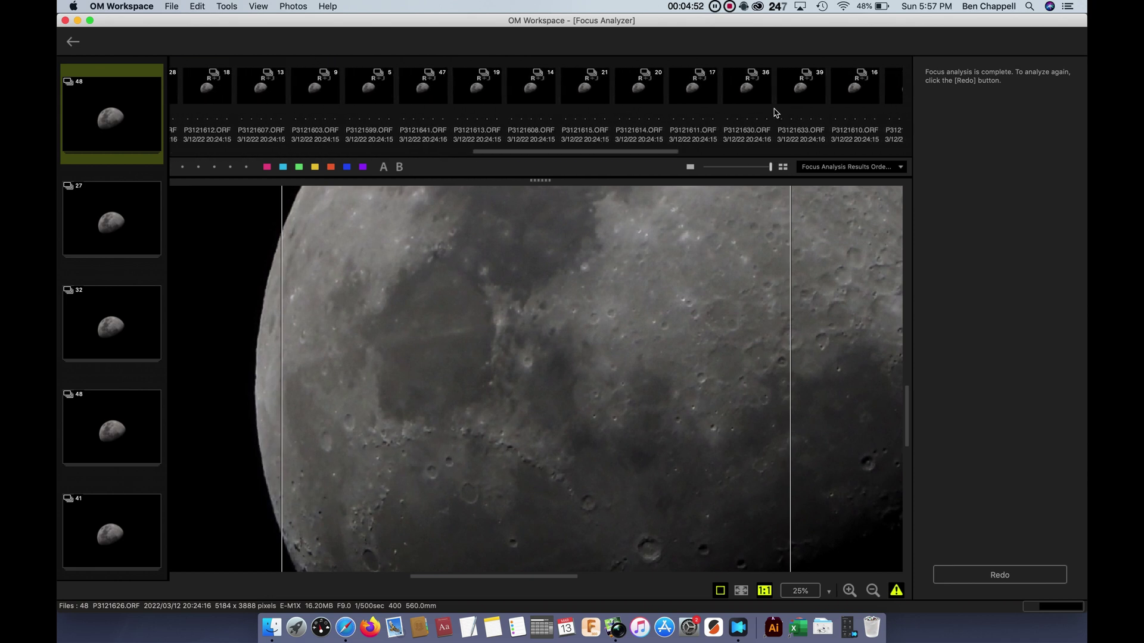
click(854, 121)
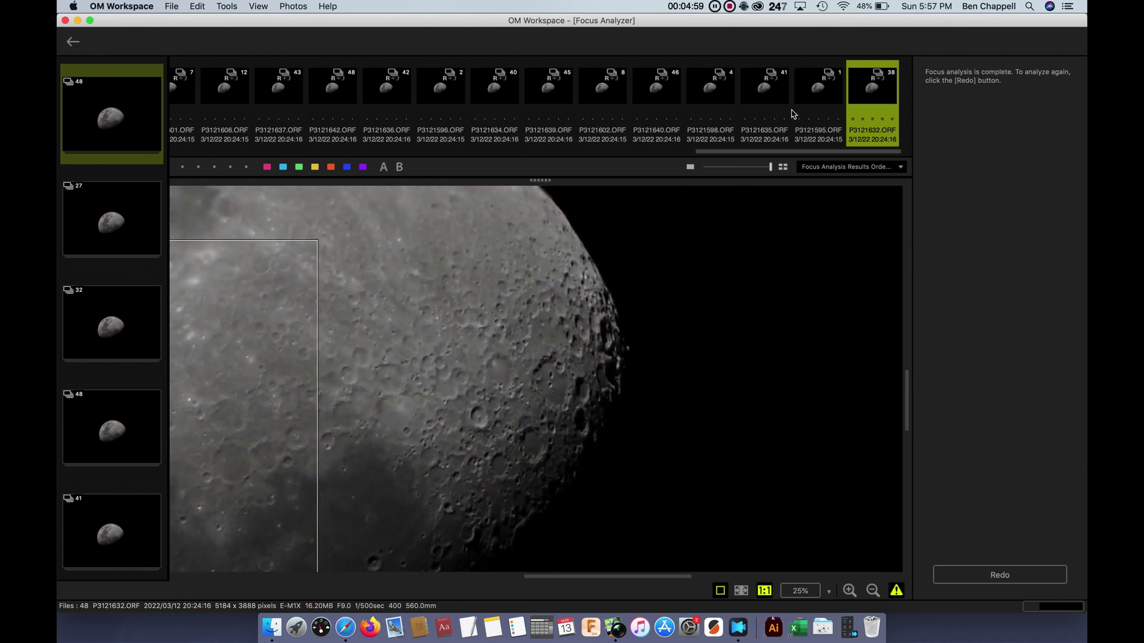
drag(801, 153, 252, 171)
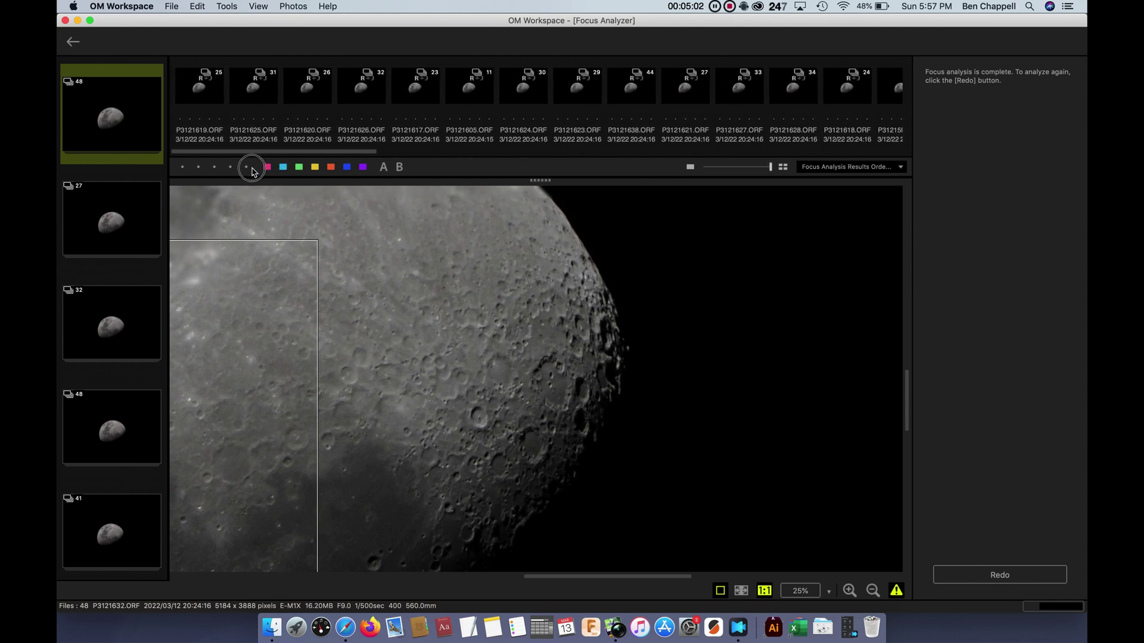
click(201, 89)
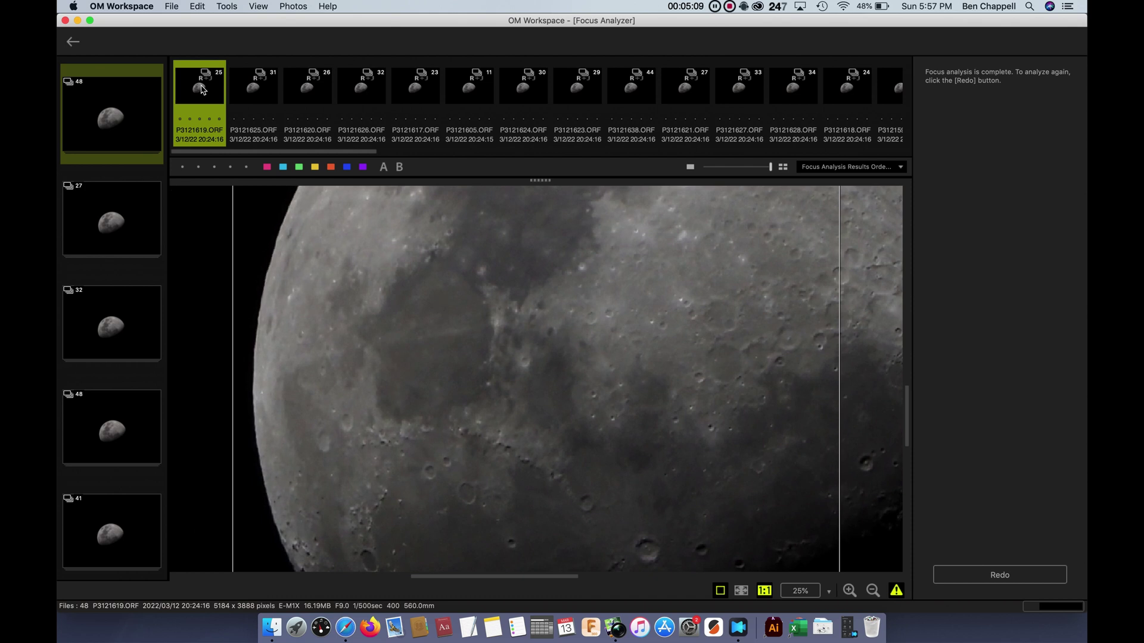
click(691, 168)
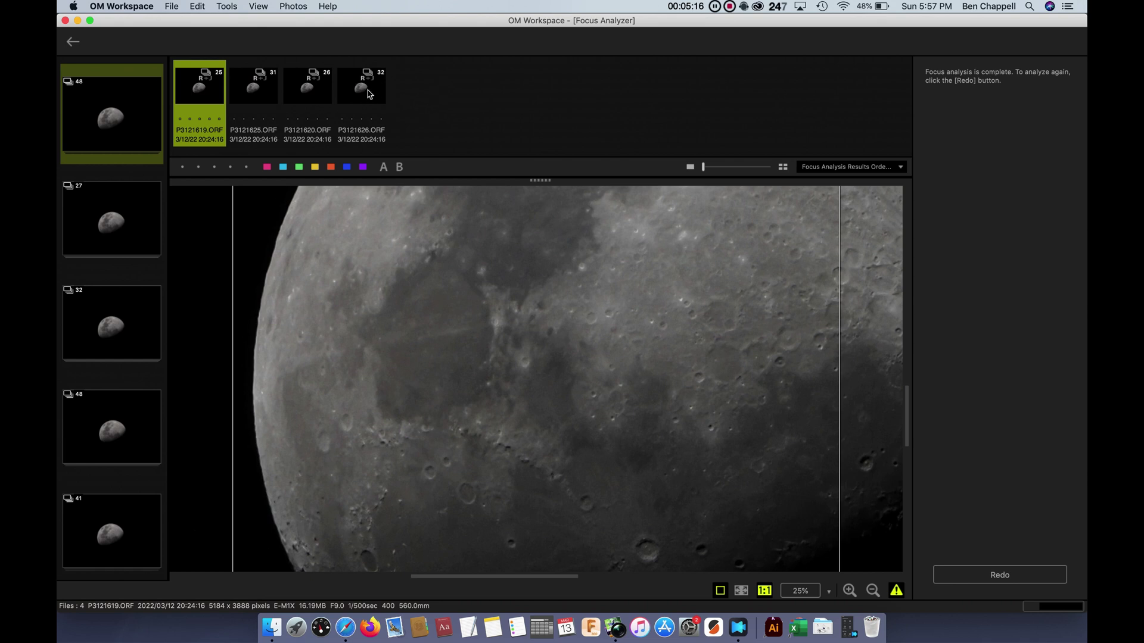
shift+click(377, 113)
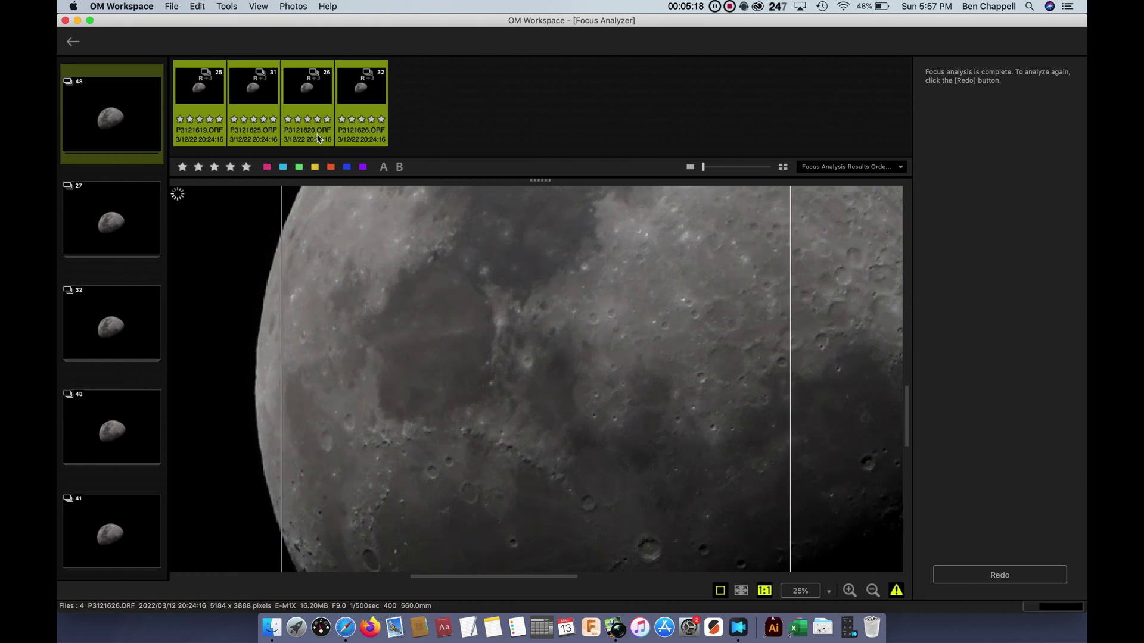
Step: Select every frame of the 27-image group, then show the Filtered folder's contents
click(88, 230)
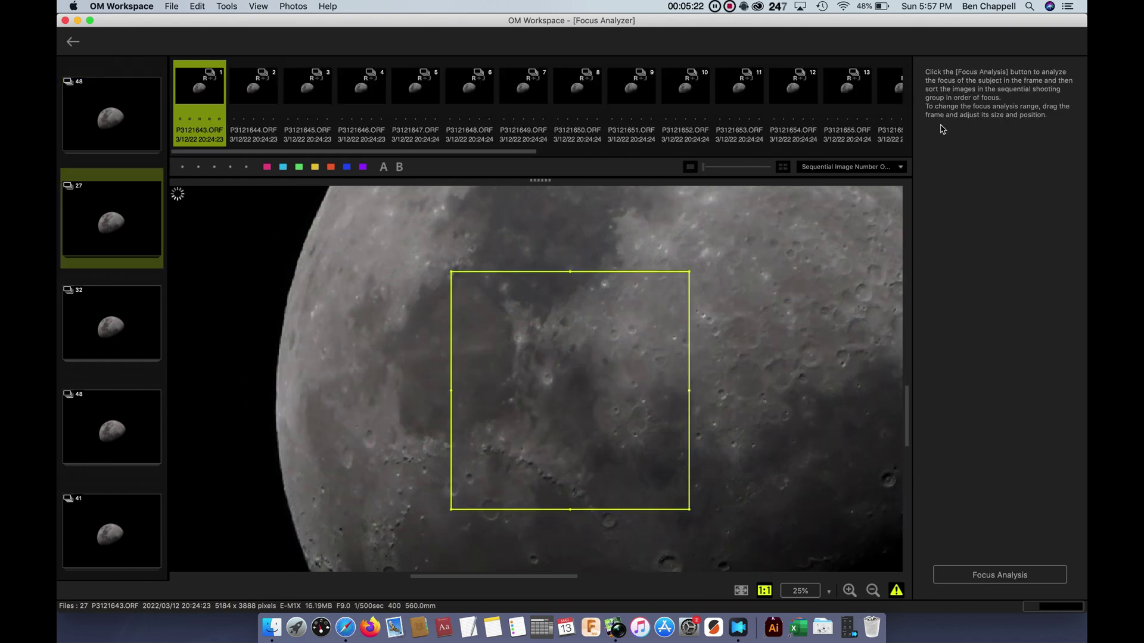
drag(492, 152, 868, 156)
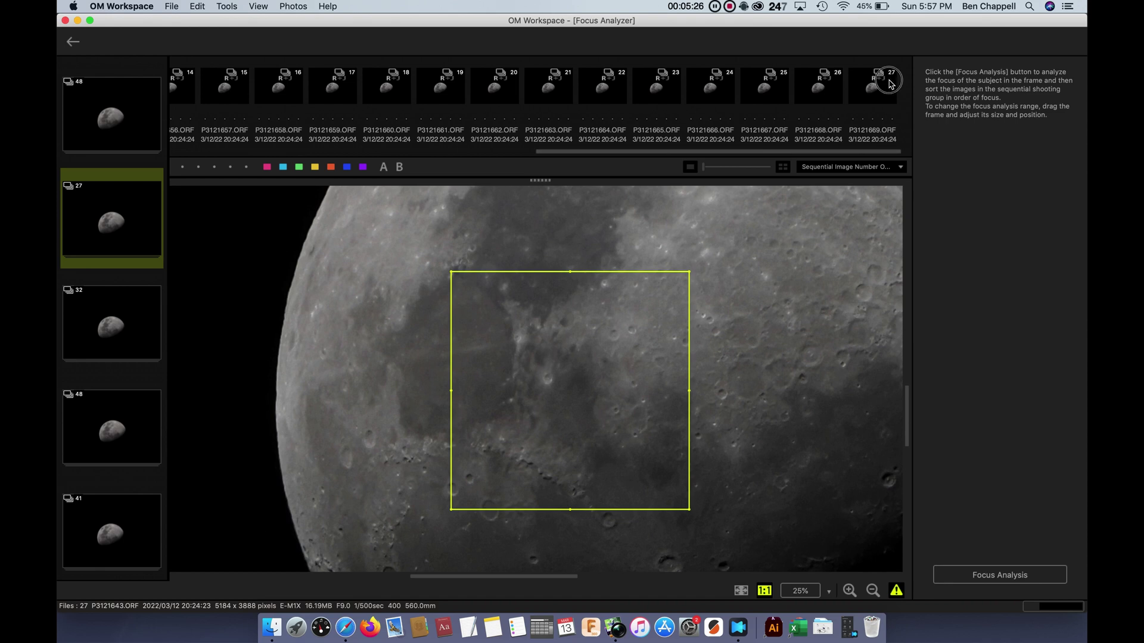
shift+click(892, 81)
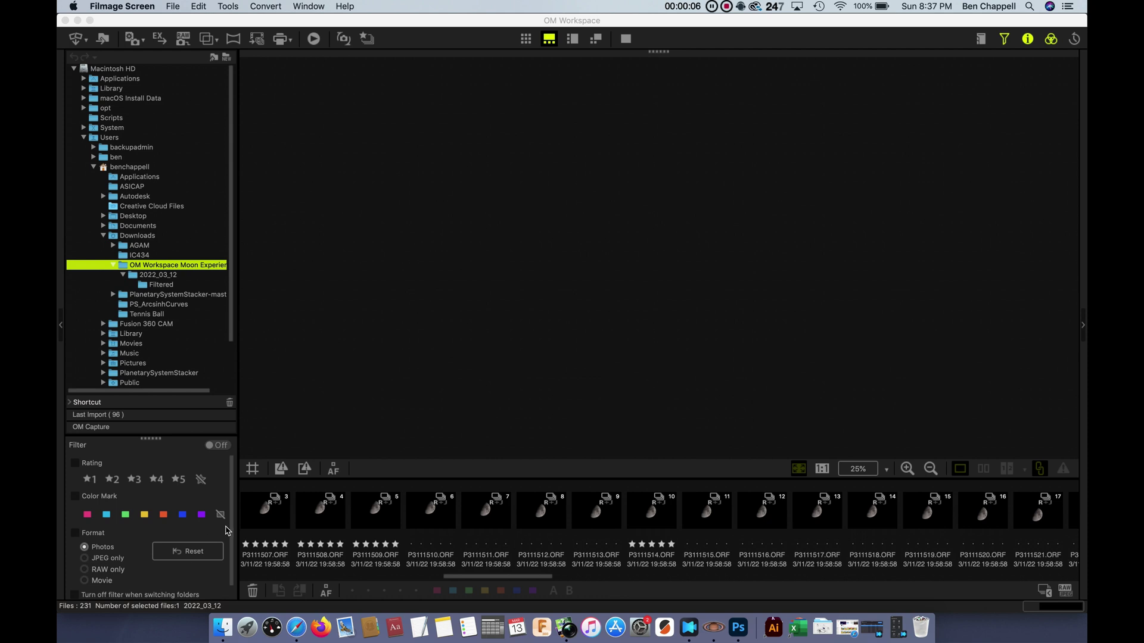
click(143, 289)
click(145, 285)
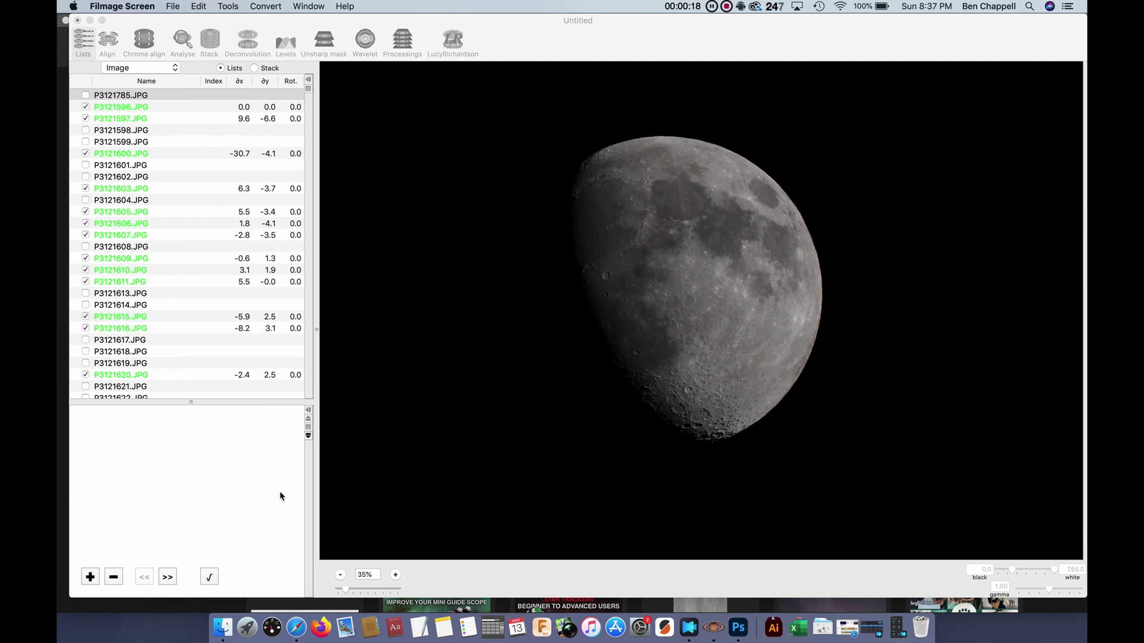
click(586, 39)
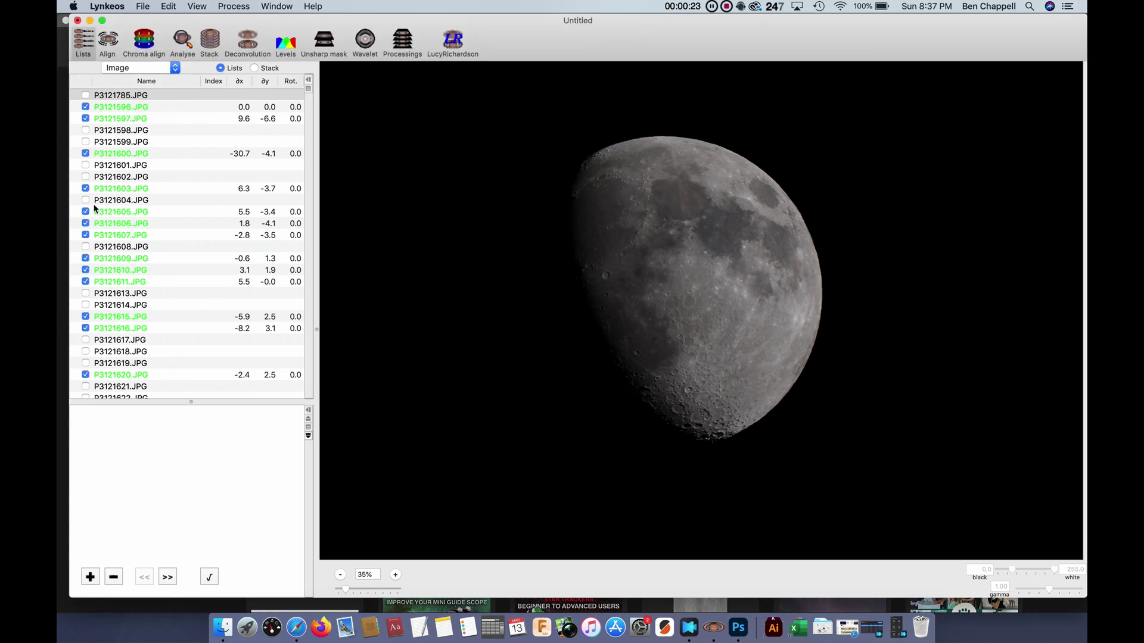
click(97, 576)
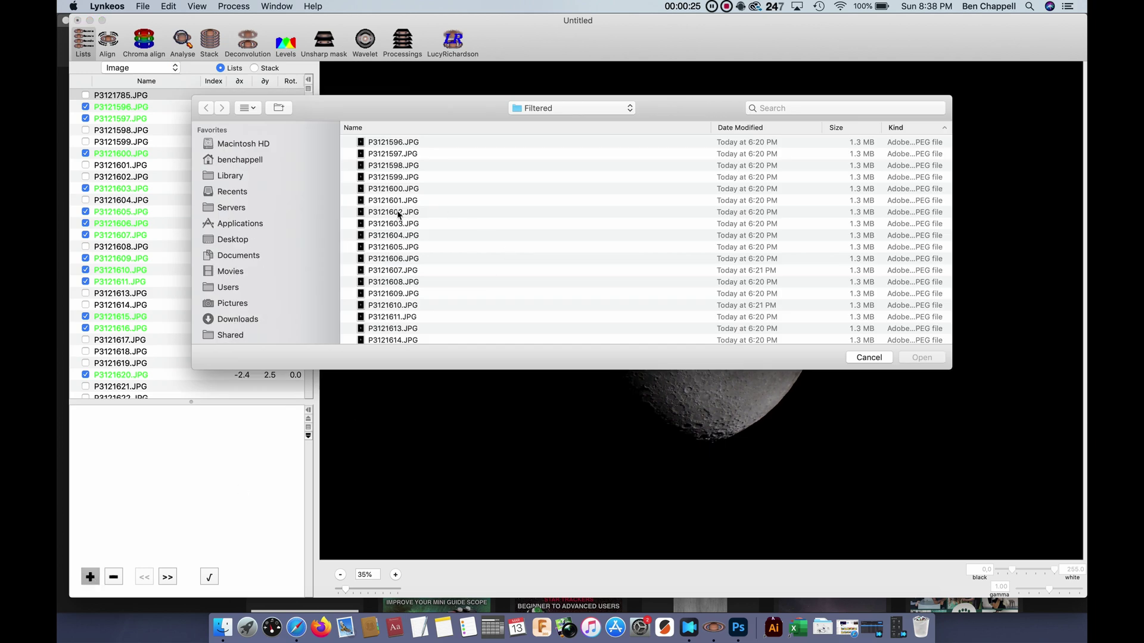
click(558, 108)
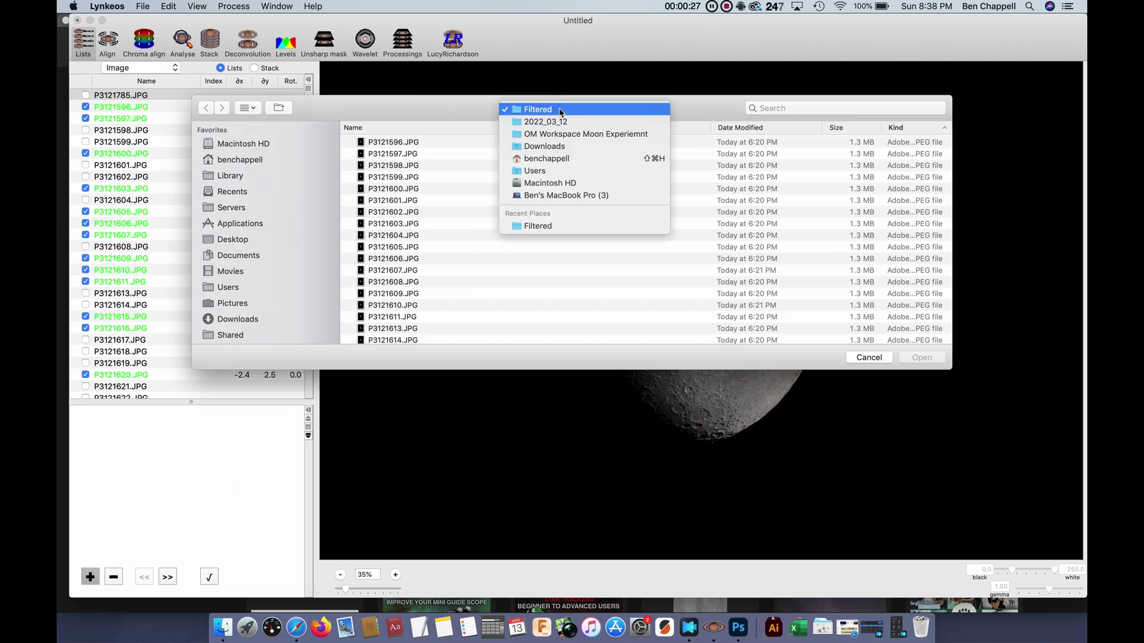
click(559, 109)
scroll(401, 171, up, 1)
scroll(401, 172, down, 15)
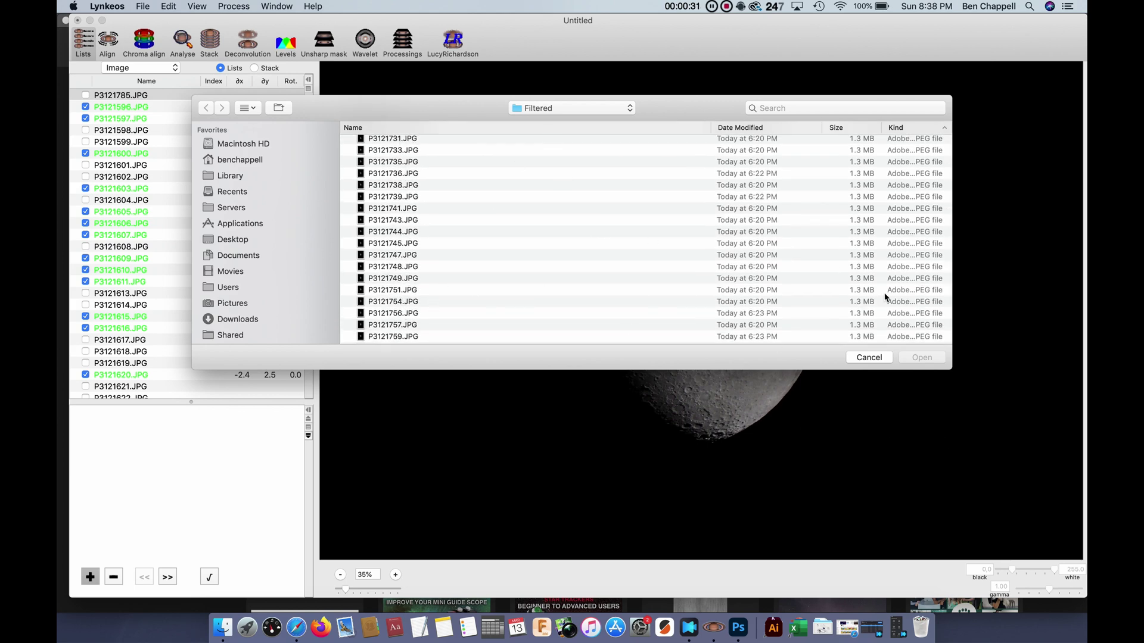
scroll(828, 309, down, 10)
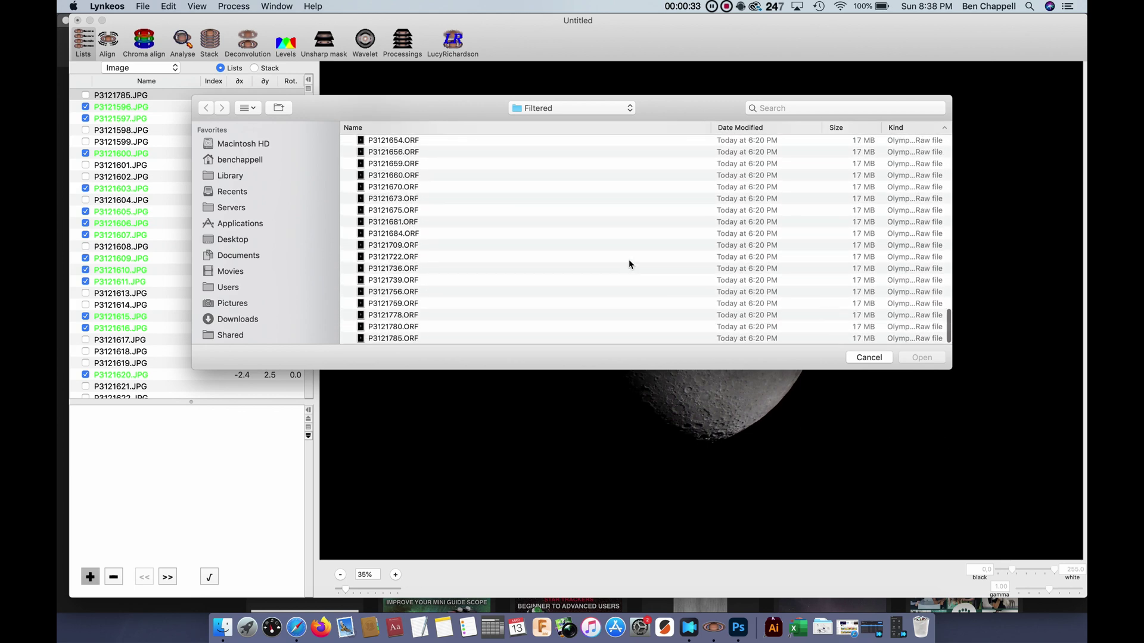
click(869, 358)
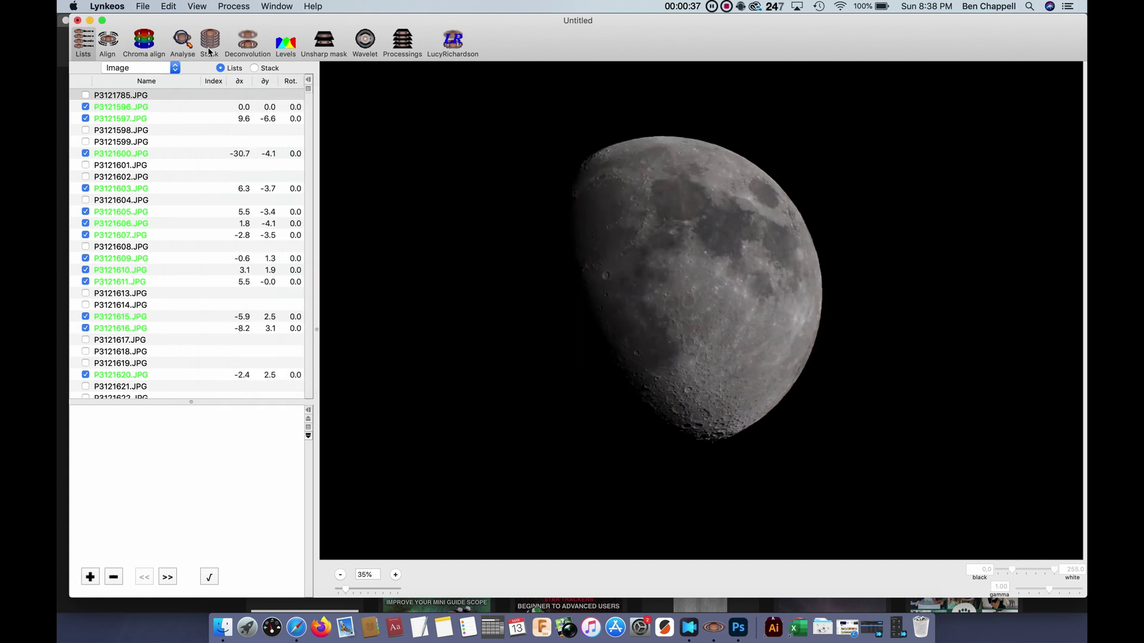
Step: Analyse frame quality with a square over the moon, then move on to alignment
click(183, 41)
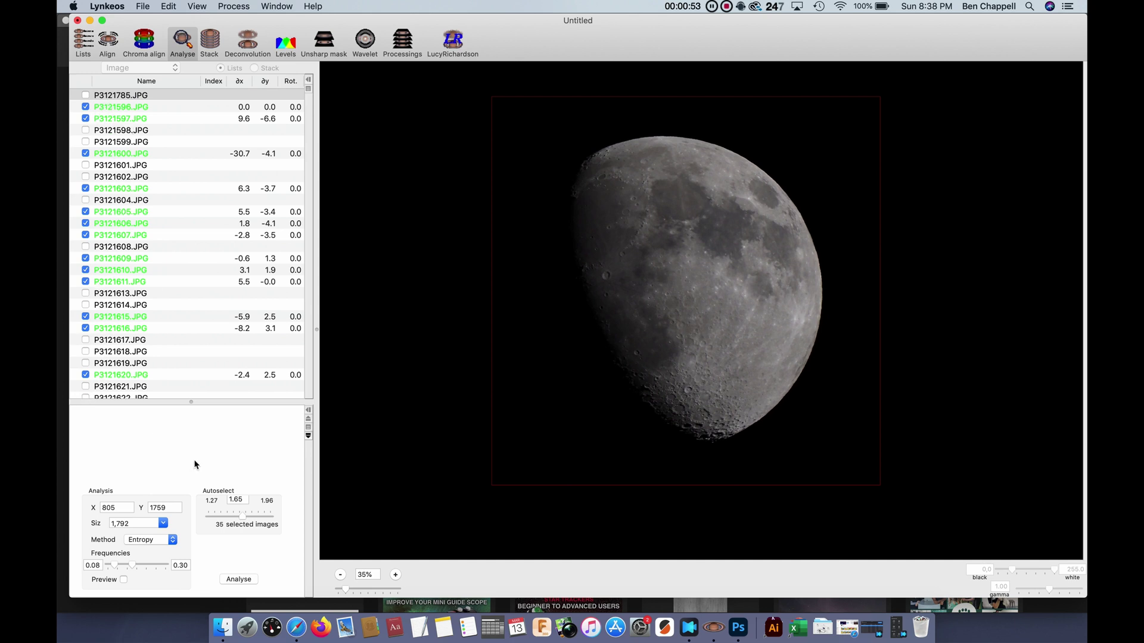
click(109, 43)
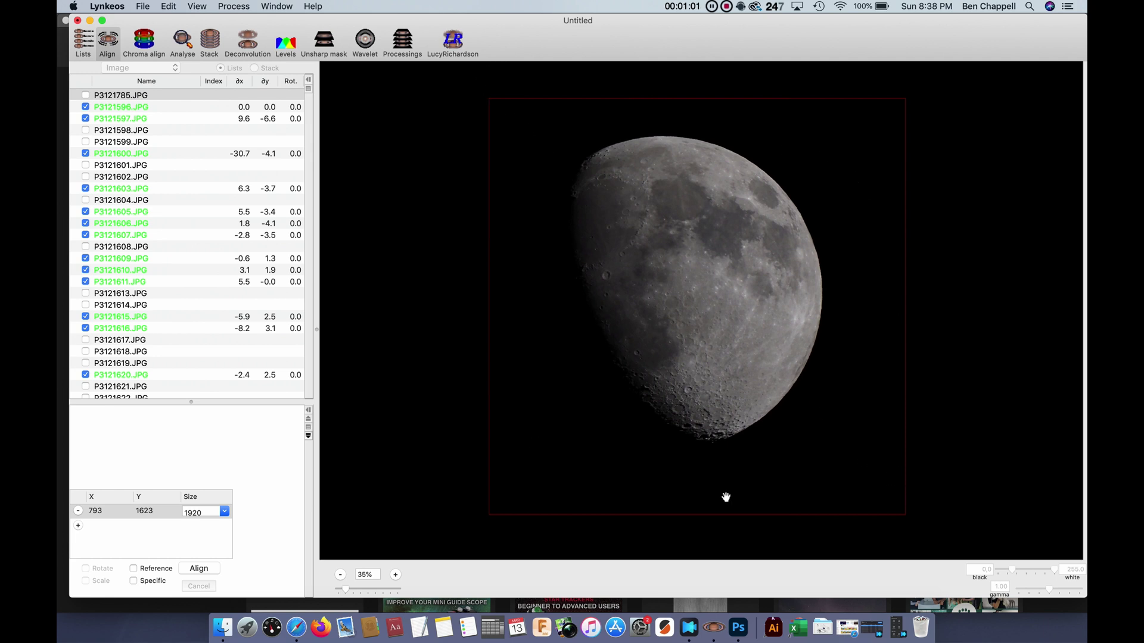
Step: Zoom the alignment view out to 25% to see the whole moon, then go to stacking
click(340, 576)
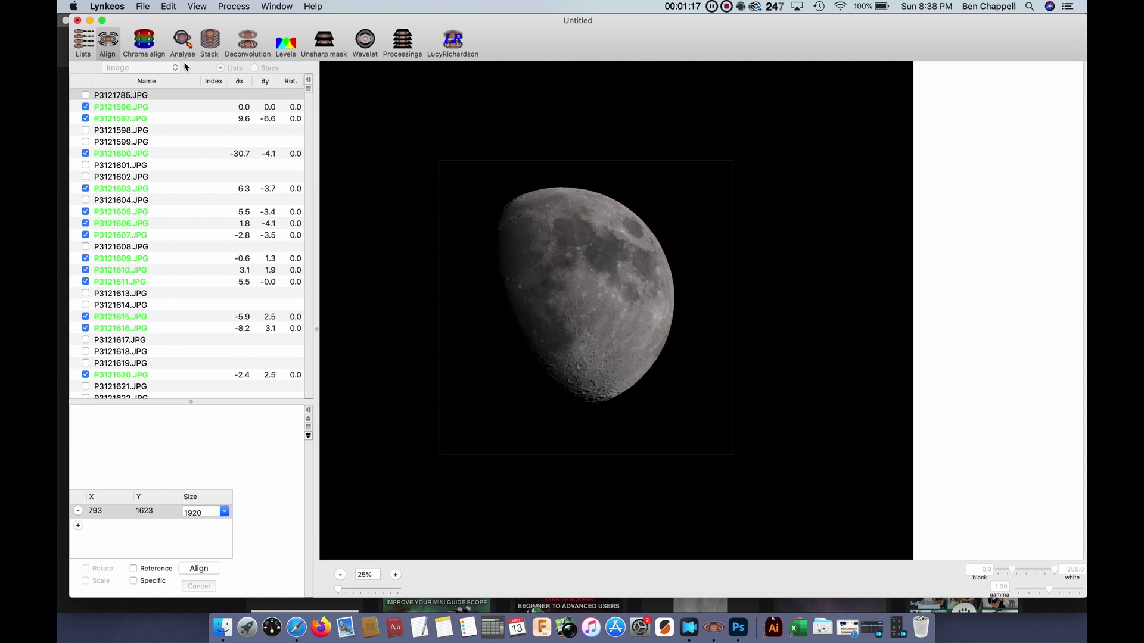
click(208, 46)
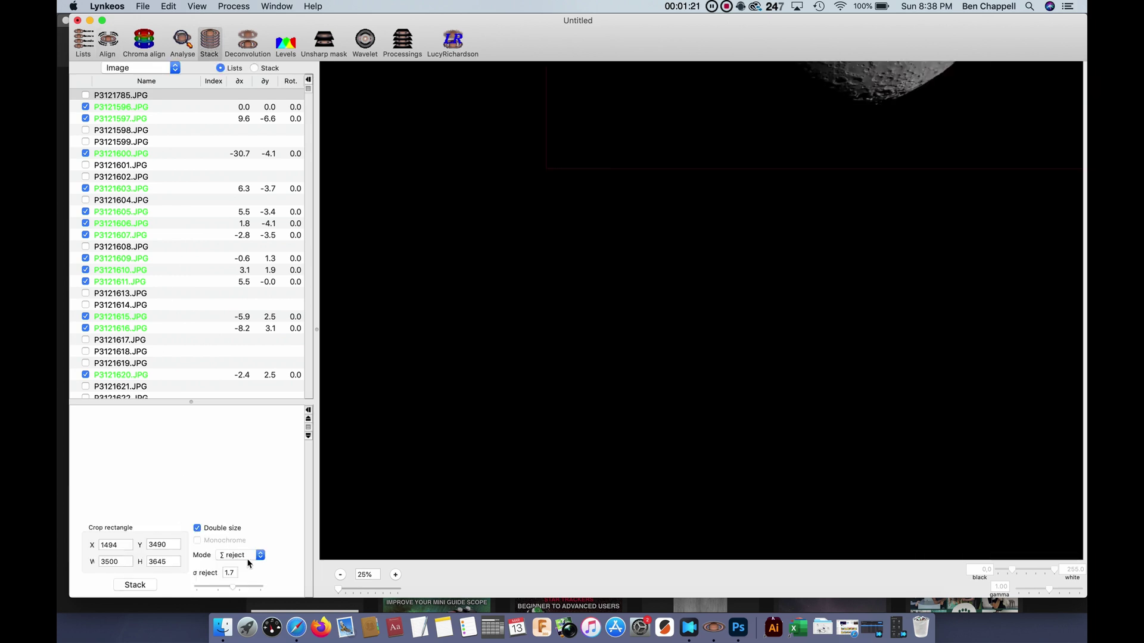
Step: Stack all checked moon frames in ∑ reject mode at double size
click(260, 560)
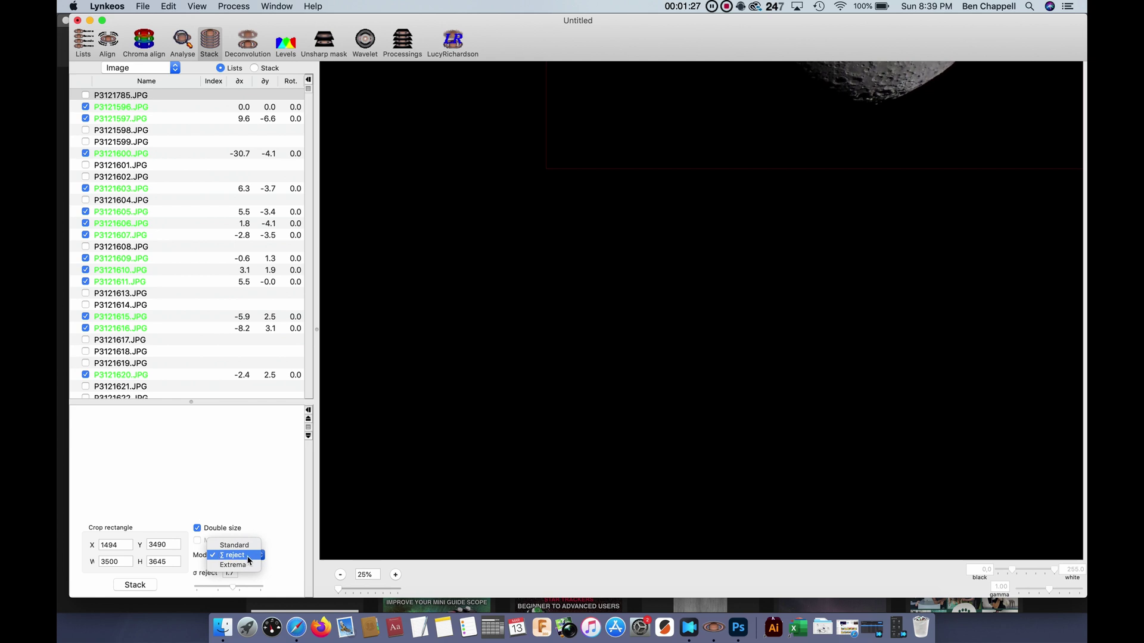
click(288, 556)
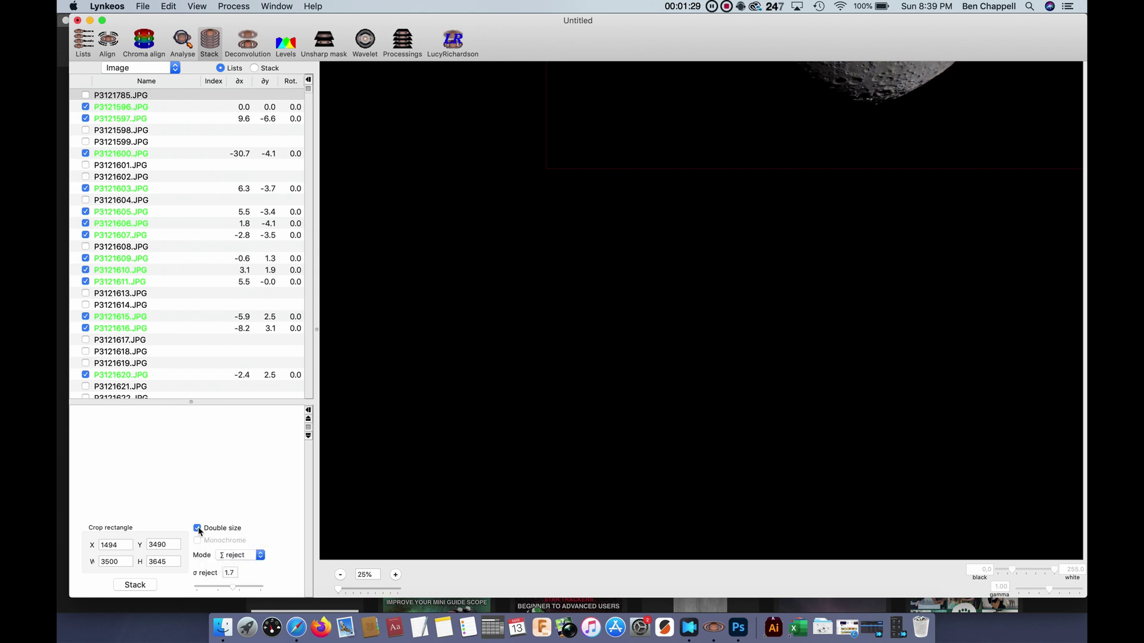
scroll(876, 149, up, 10)
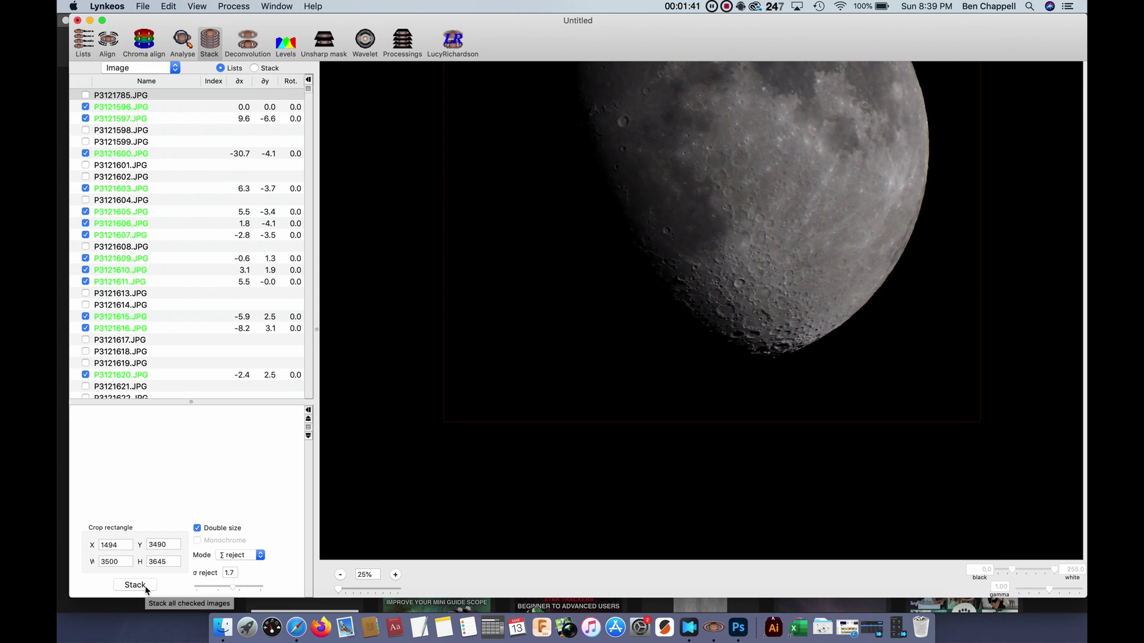
click(254, 68)
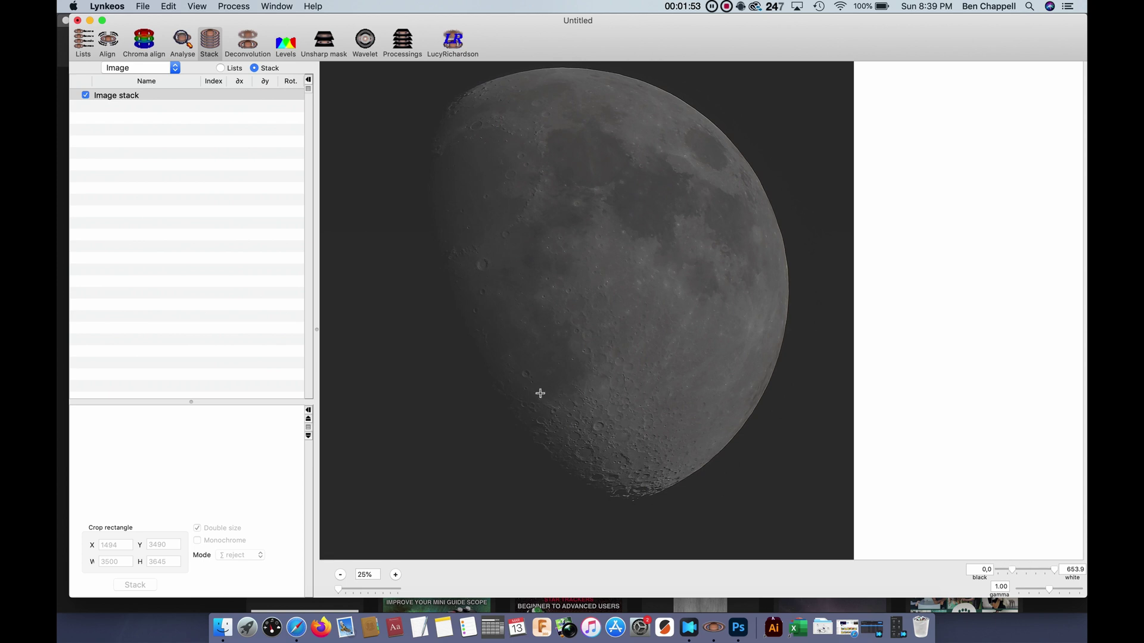
click(247, 48)
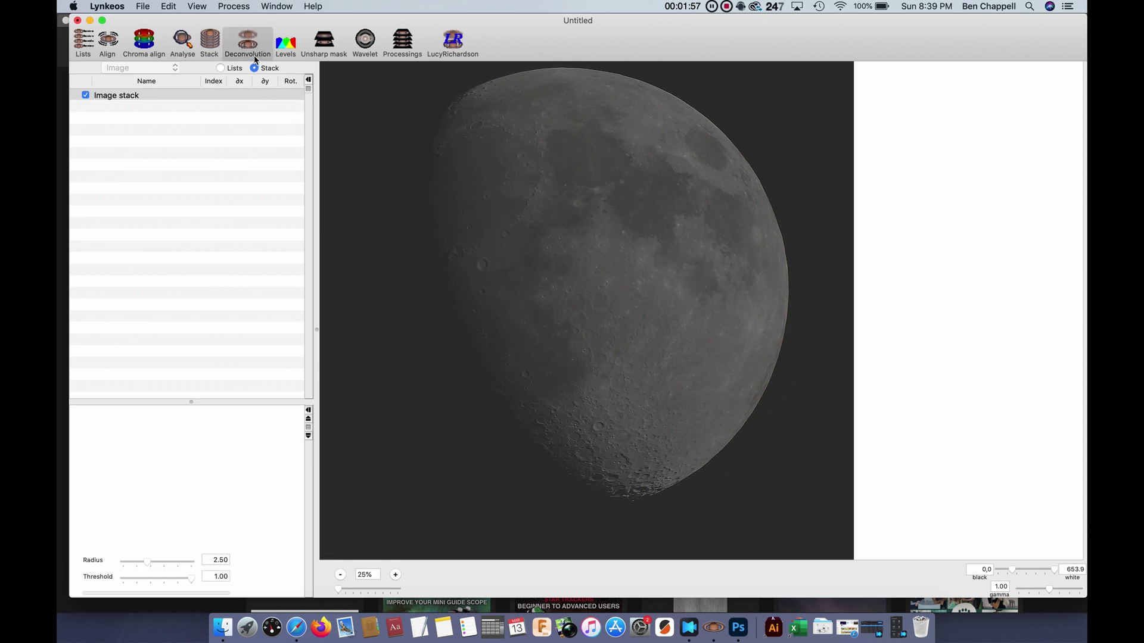
Step: Check the unsharp mask settings, then show the wavelet frequency and level controls
click(324, 49)
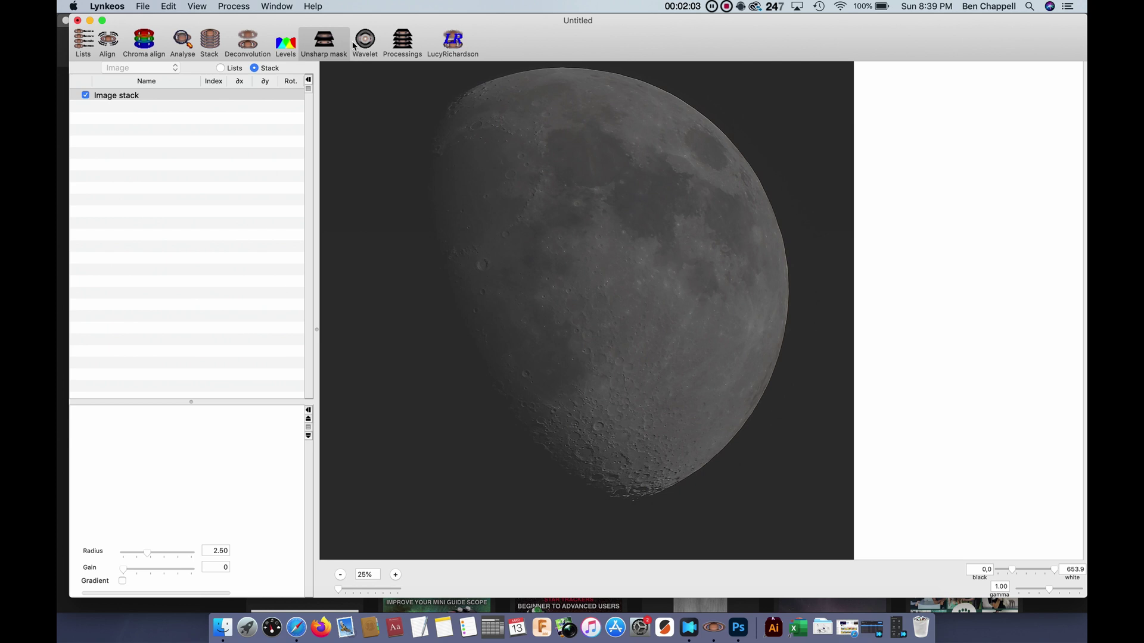
click(372, 41)
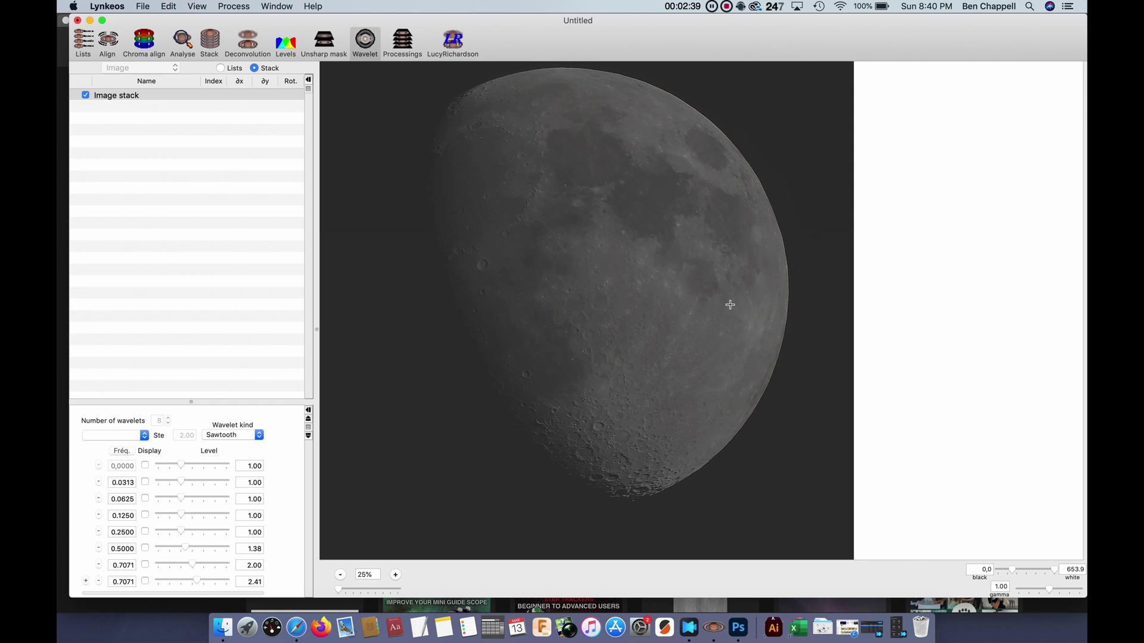
Step: Scroll through the Process list reviewing wavelet, Lucy Richardson, unsharp mask and deconvolution sections
click(403, 43)
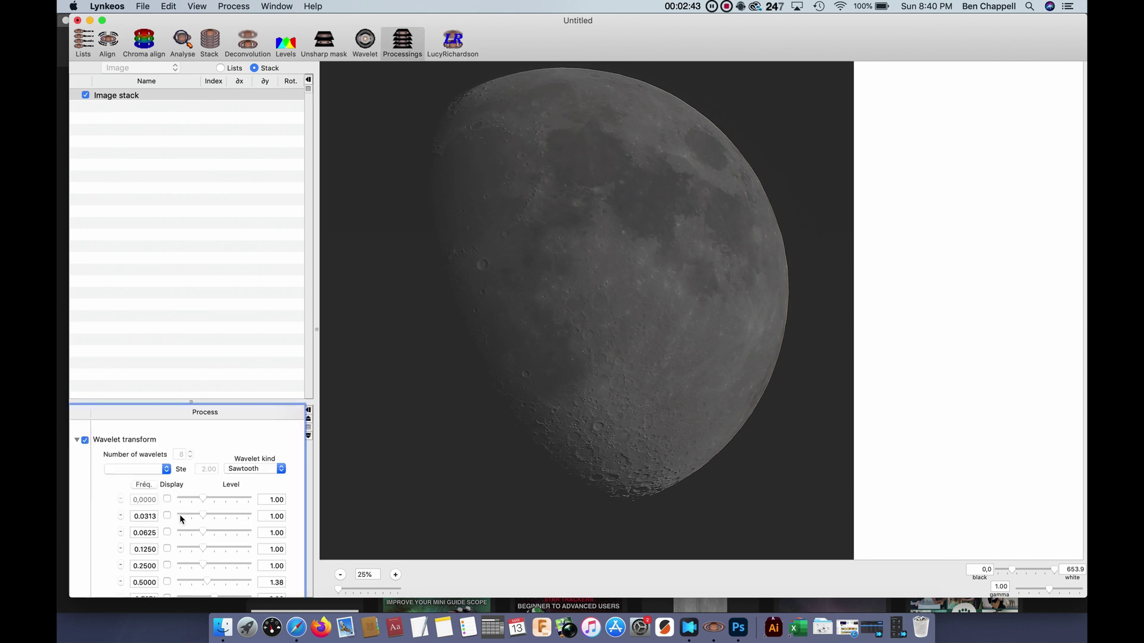
scroll(180, 516, down, 8)
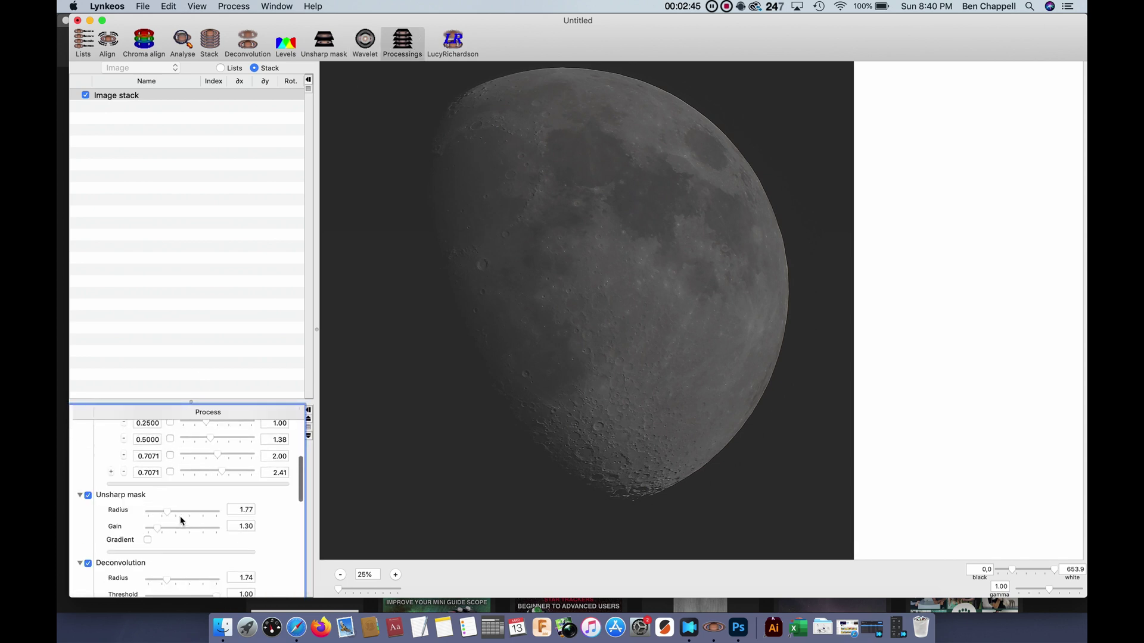
scroll(180, 516, down, 10)
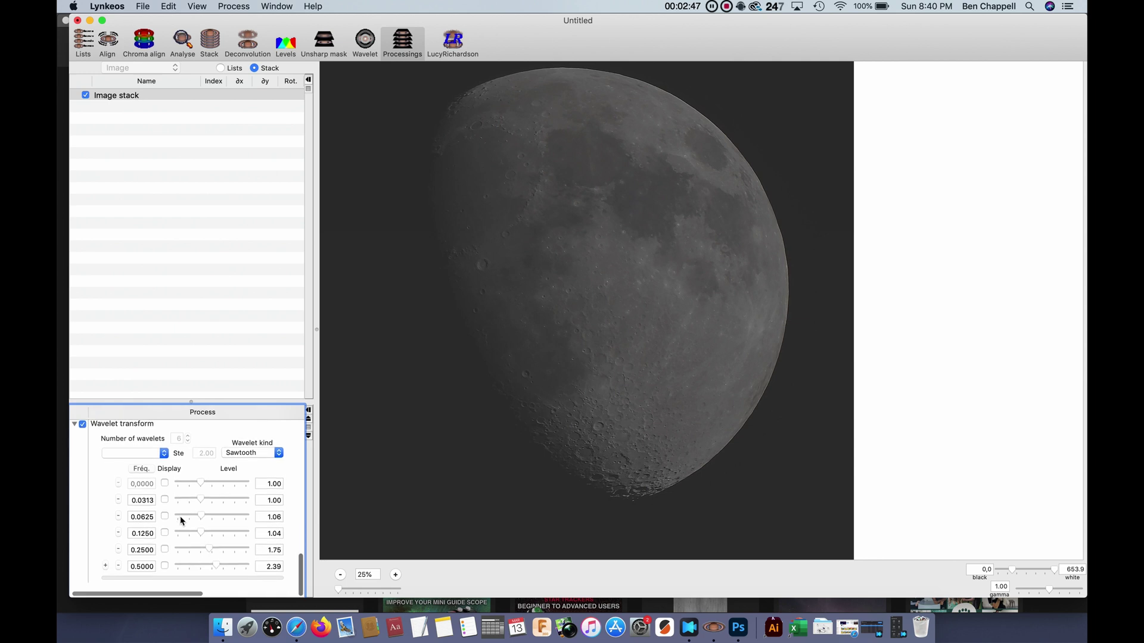
scroll(180, 516, up, 15)
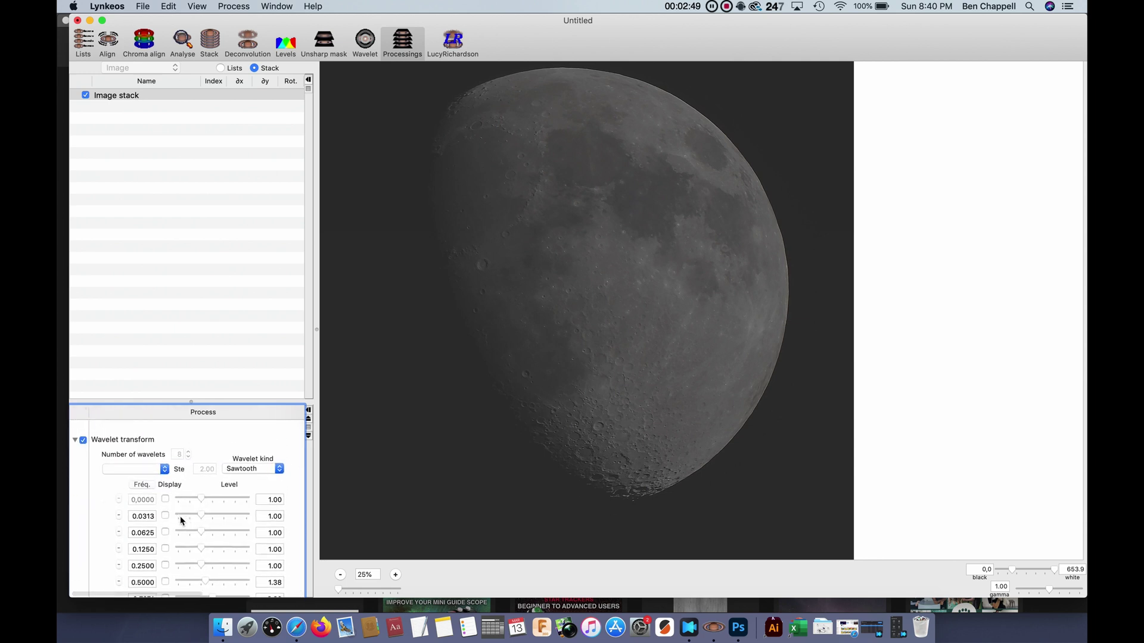
scroll(176, 528, down, 10)
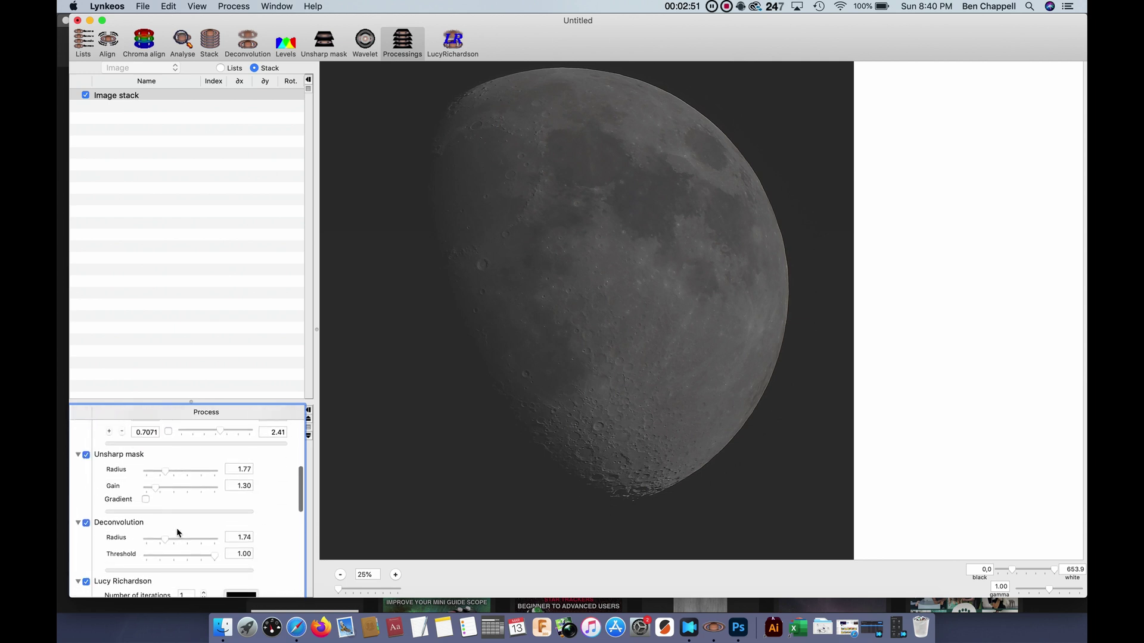
scroll(176, 528, right, 1)
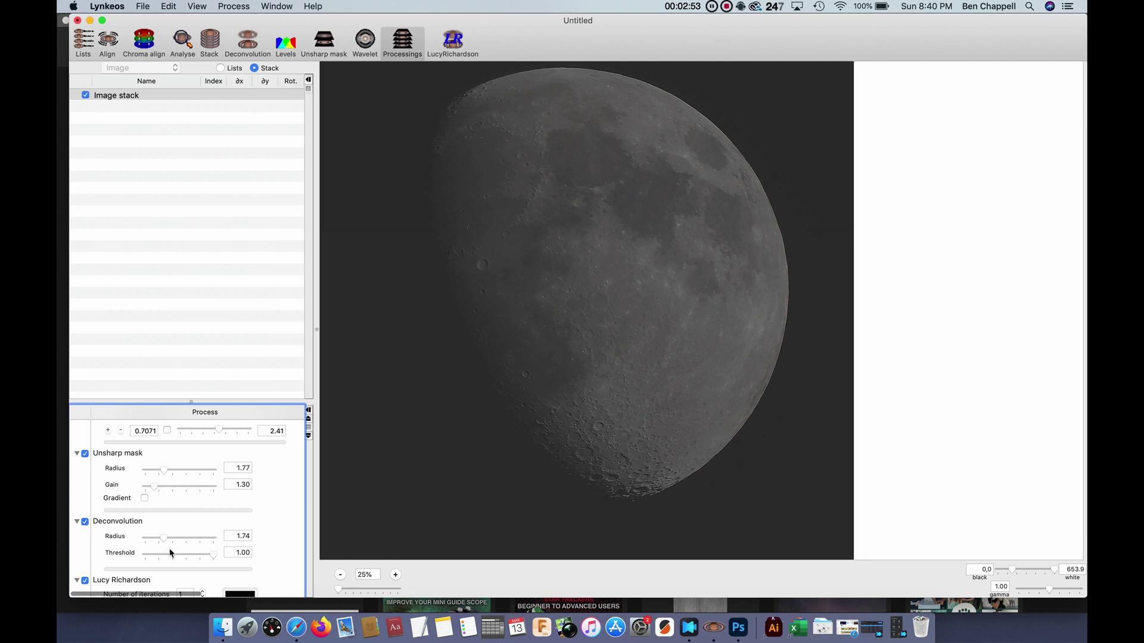
scroll(233, 544, down, 5)
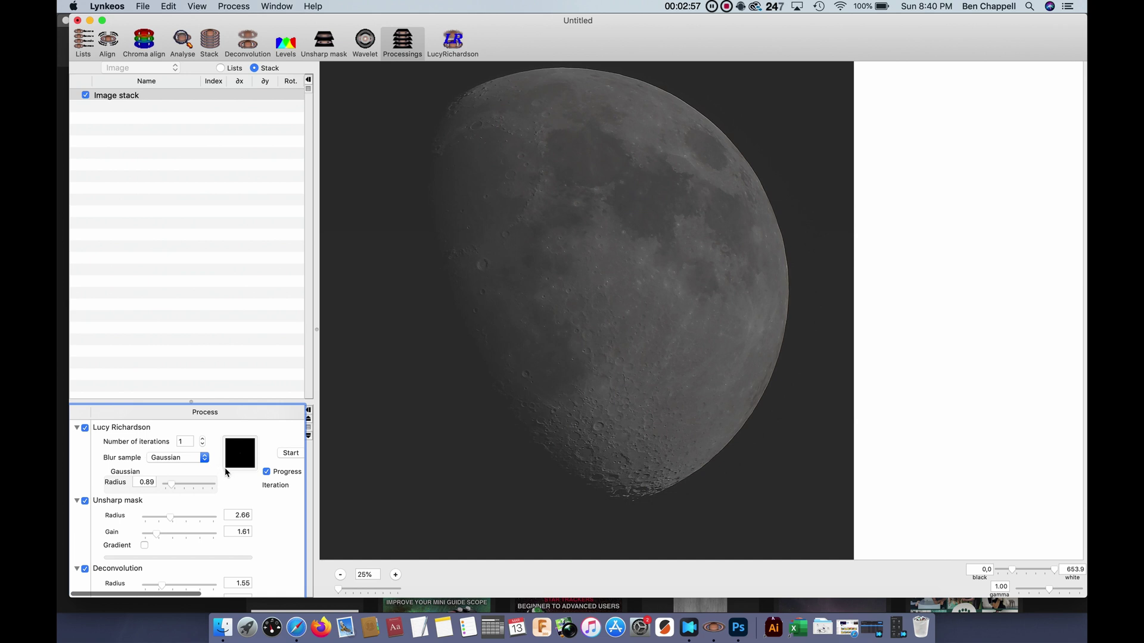
scroll(143, 527, down, 3)
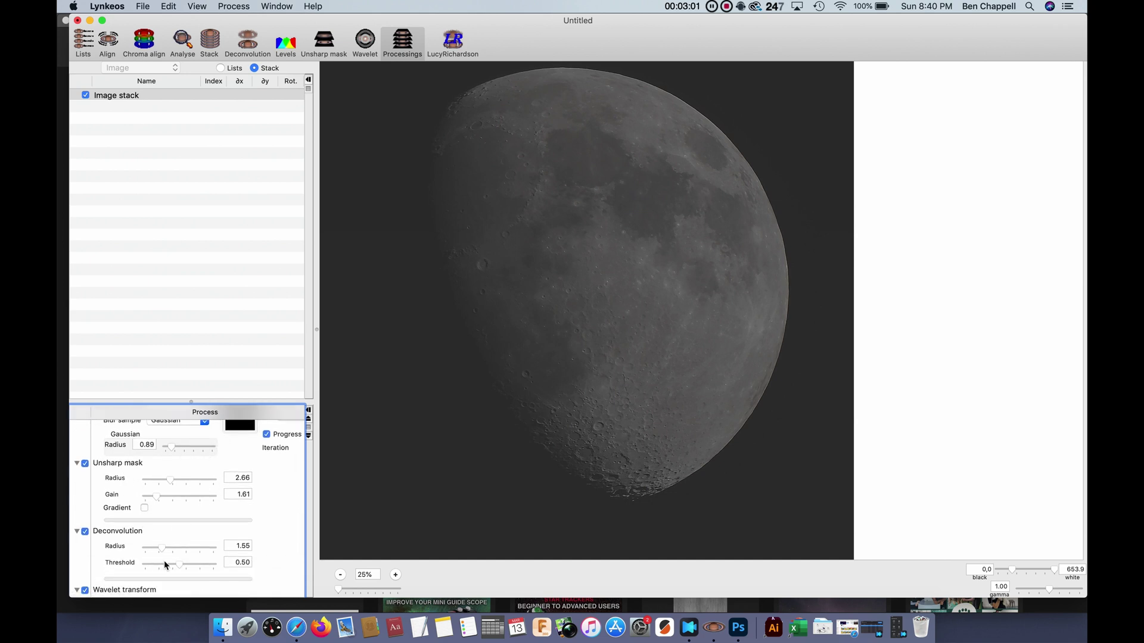
scroll(166, 564, down, 5)
scroll(165, 565, down, 4)
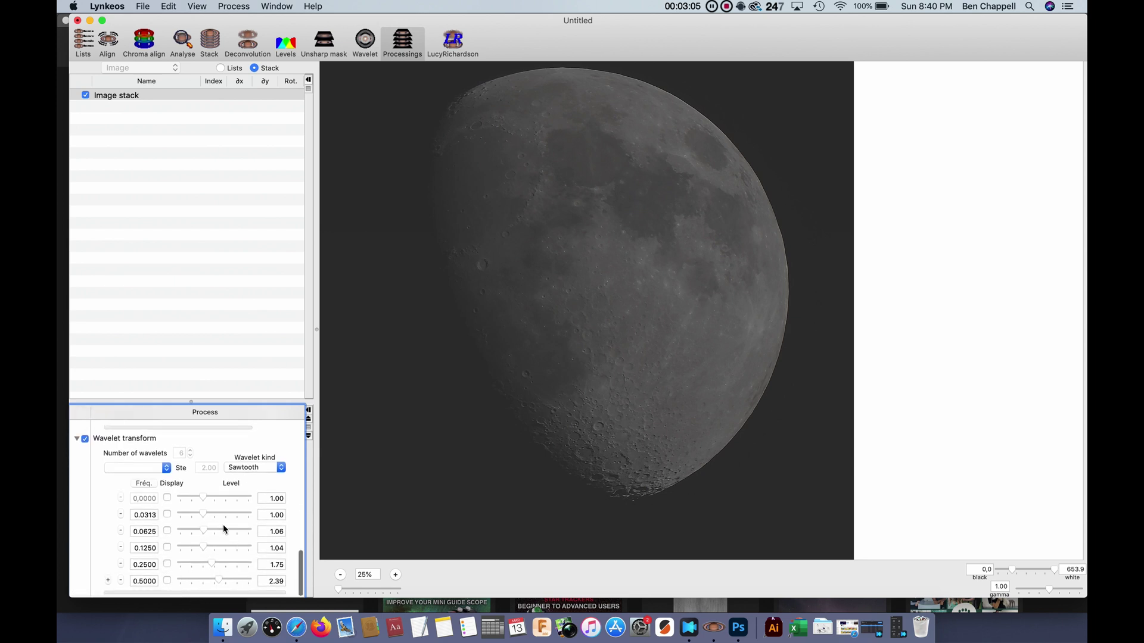
scroll(248, 519, up, 5)
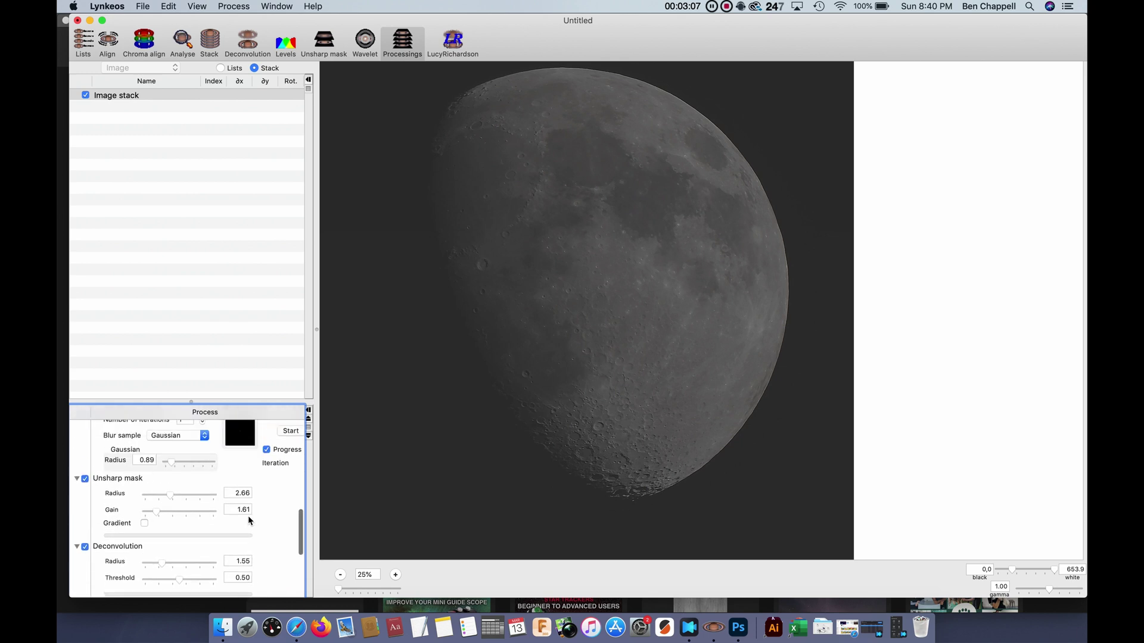
click(143, 6)
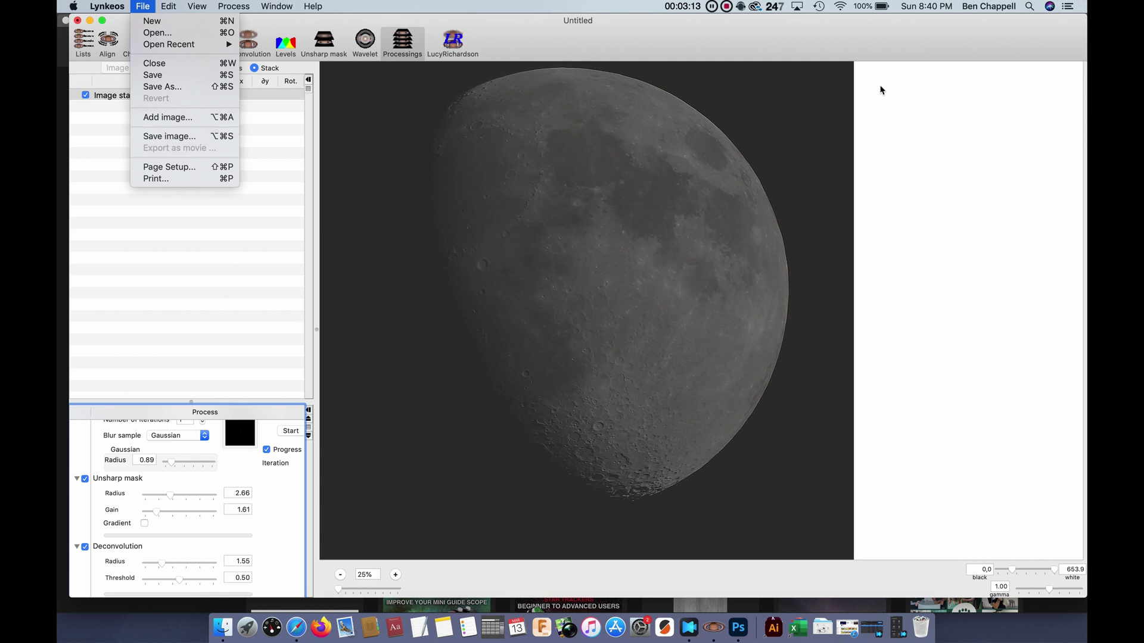
click(846, 37)
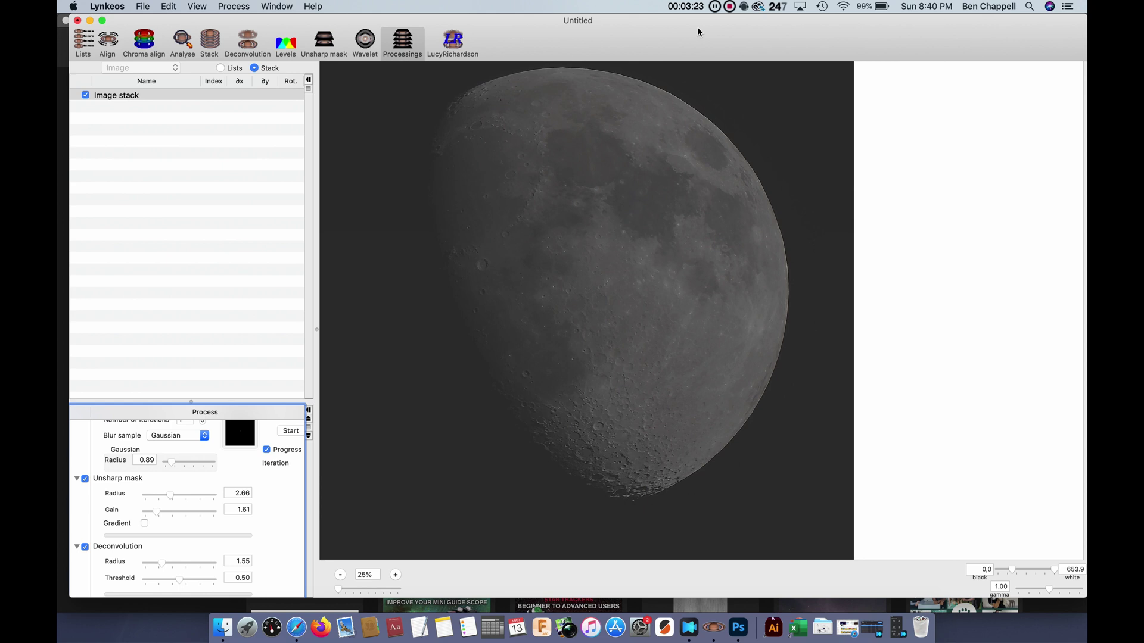
click(738, 627)
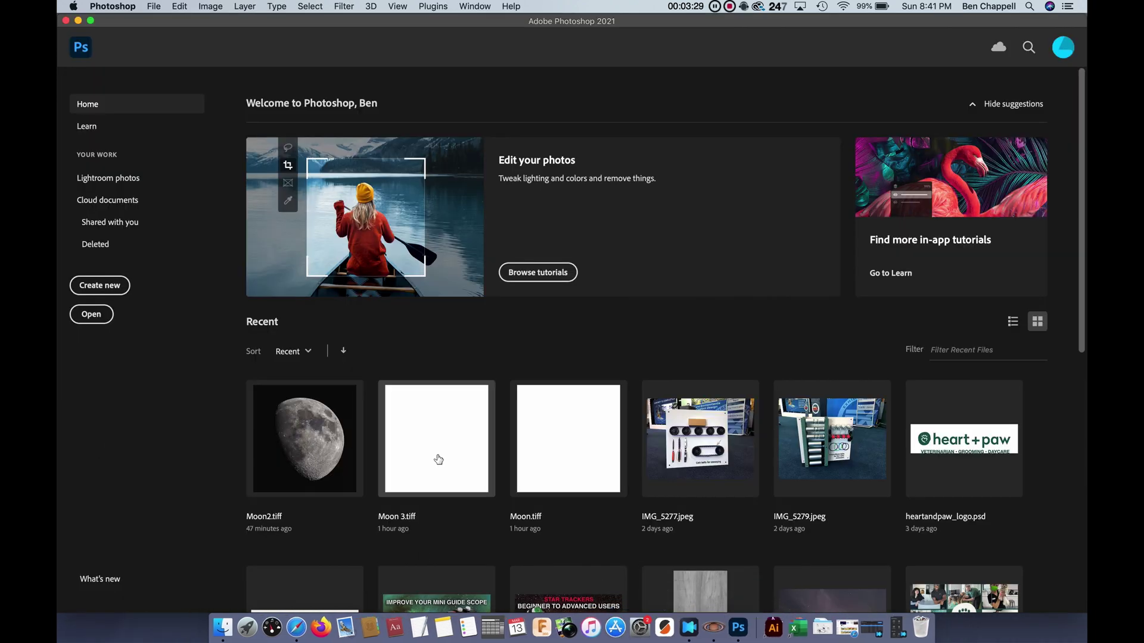
Step: Open Moon2.tiff and hide Curves 1, Curves 2, Curves 3 and Layer 1
click(300, 452)
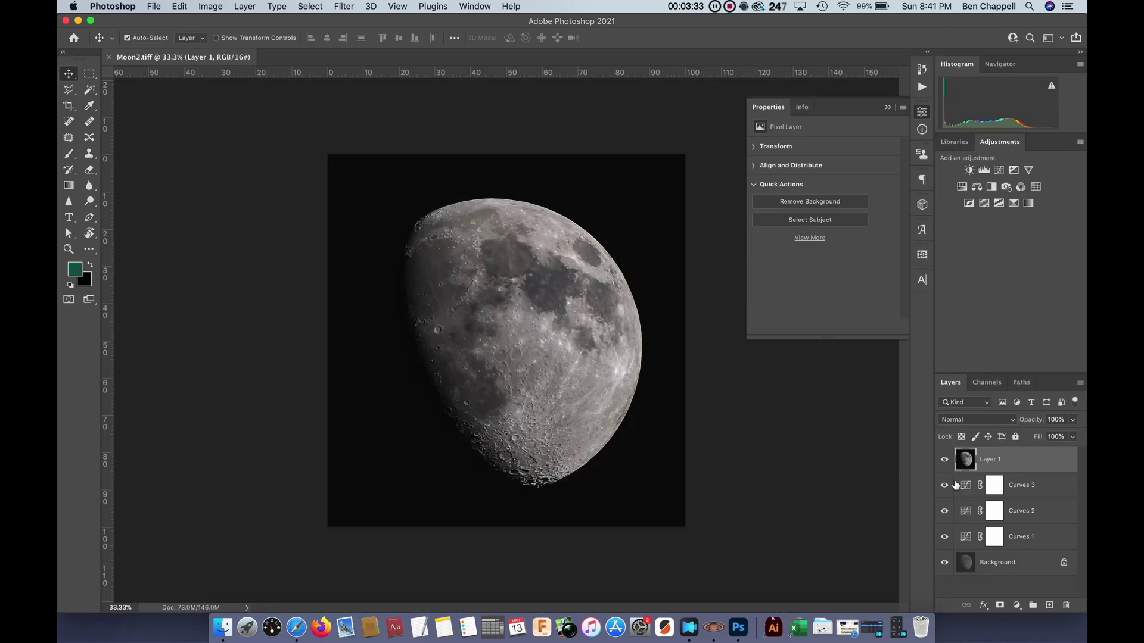
click(945, 537)
drag(944, 459, 944, 512)
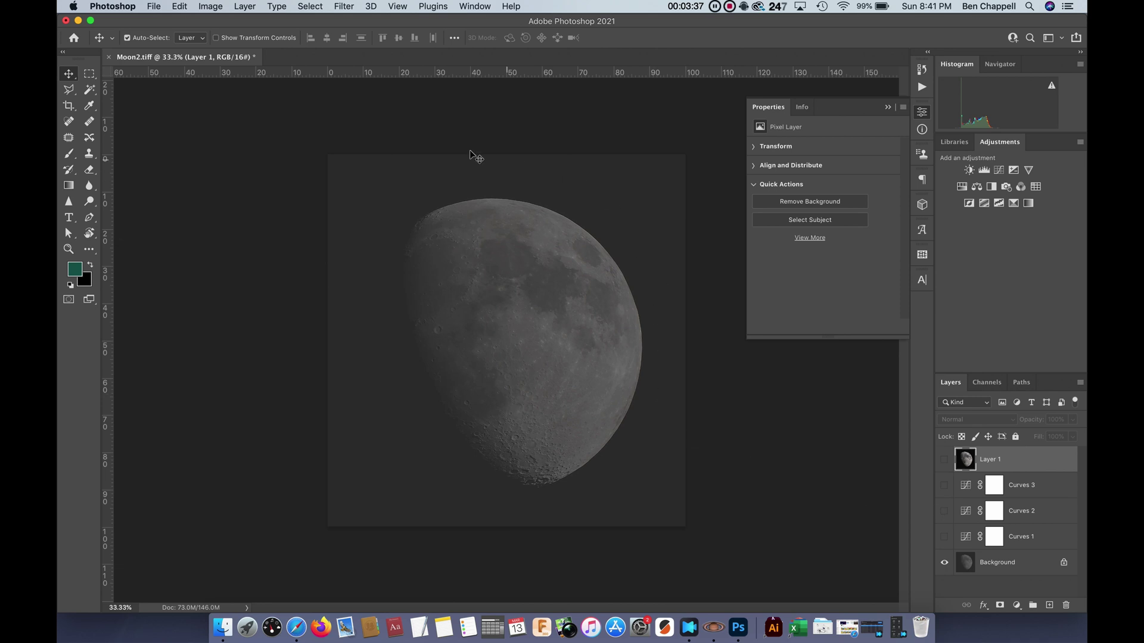
Step: Turn Curves 1, 2 and 3 back on, leaving Layer 1 hidden
click(944, 537)
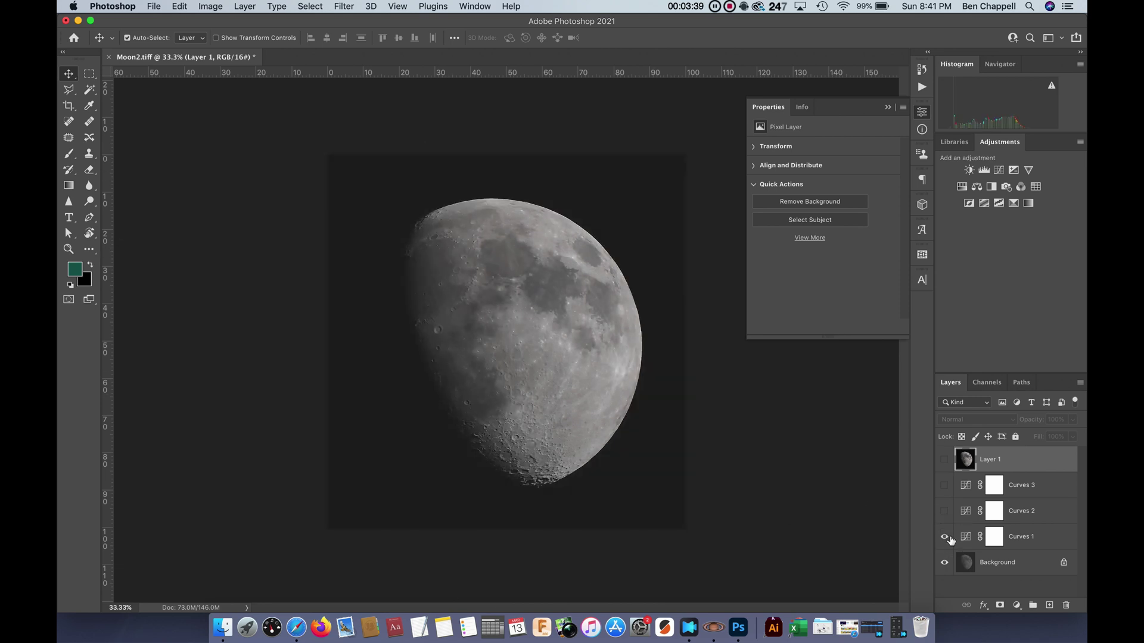
click(944, 511)
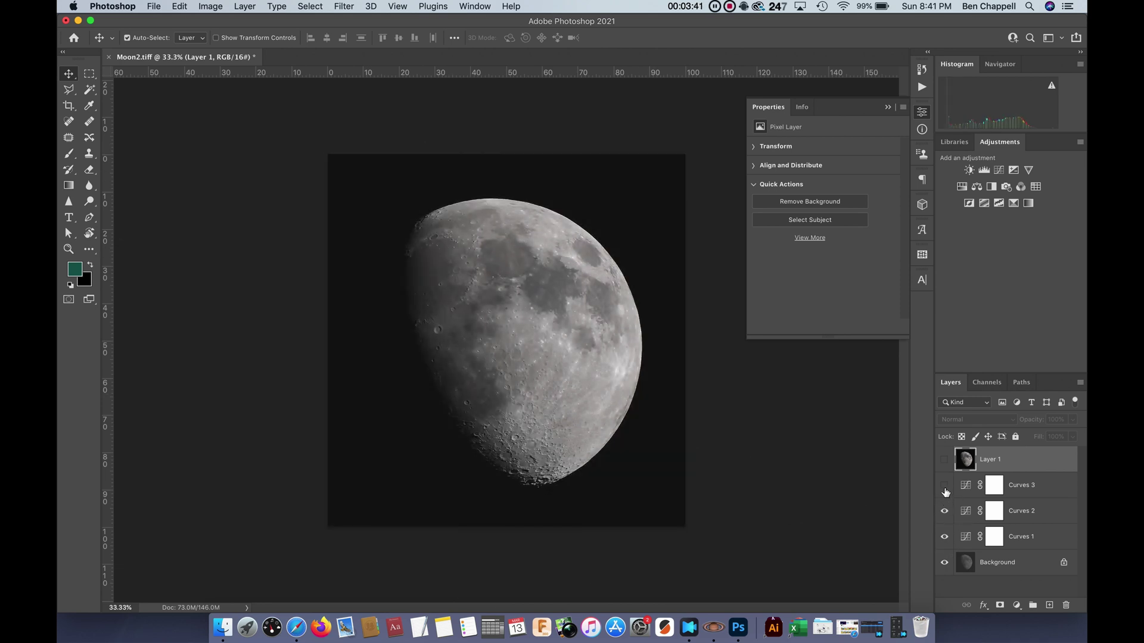
click(944, 485)
scroll(527, 427, up, 5)
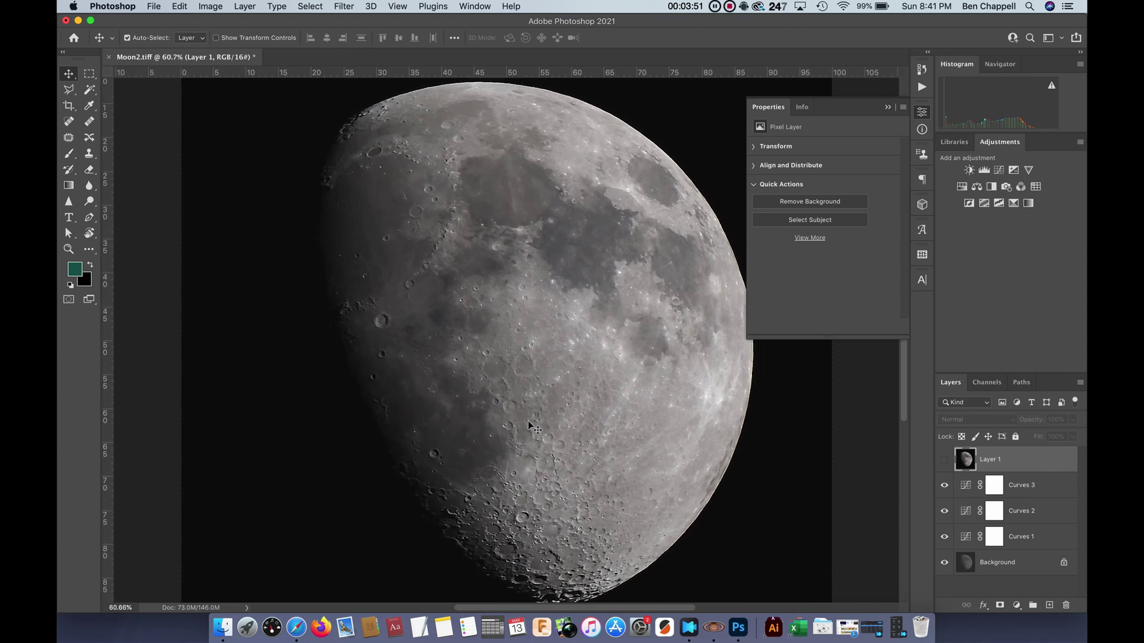
scroll(531, 483, down, 2)
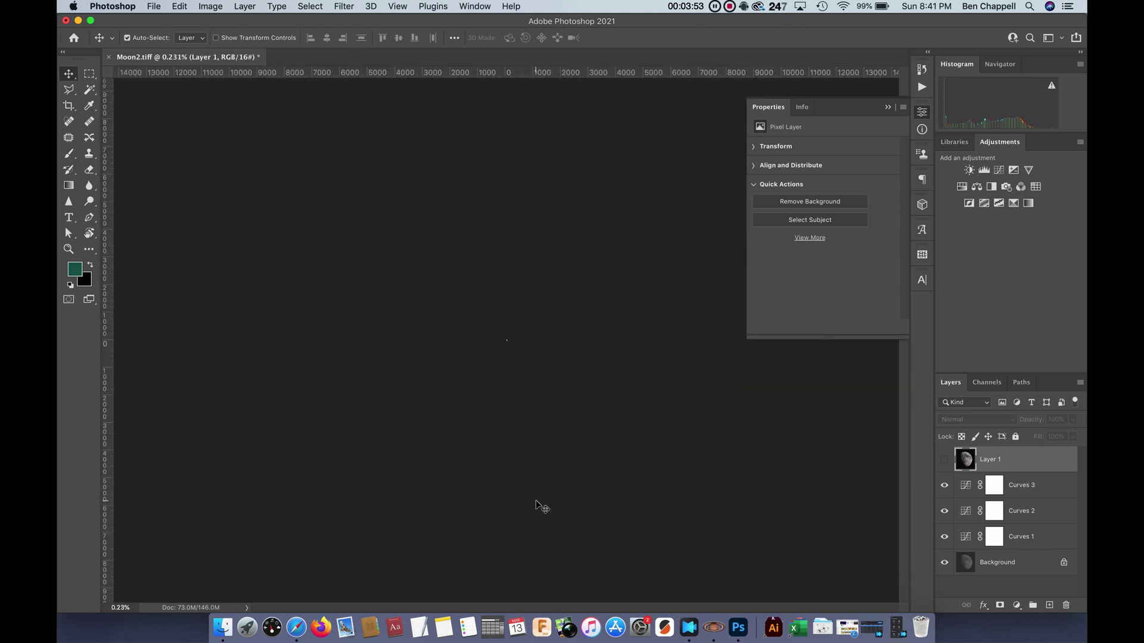
scroll(537, 504, up, 2)
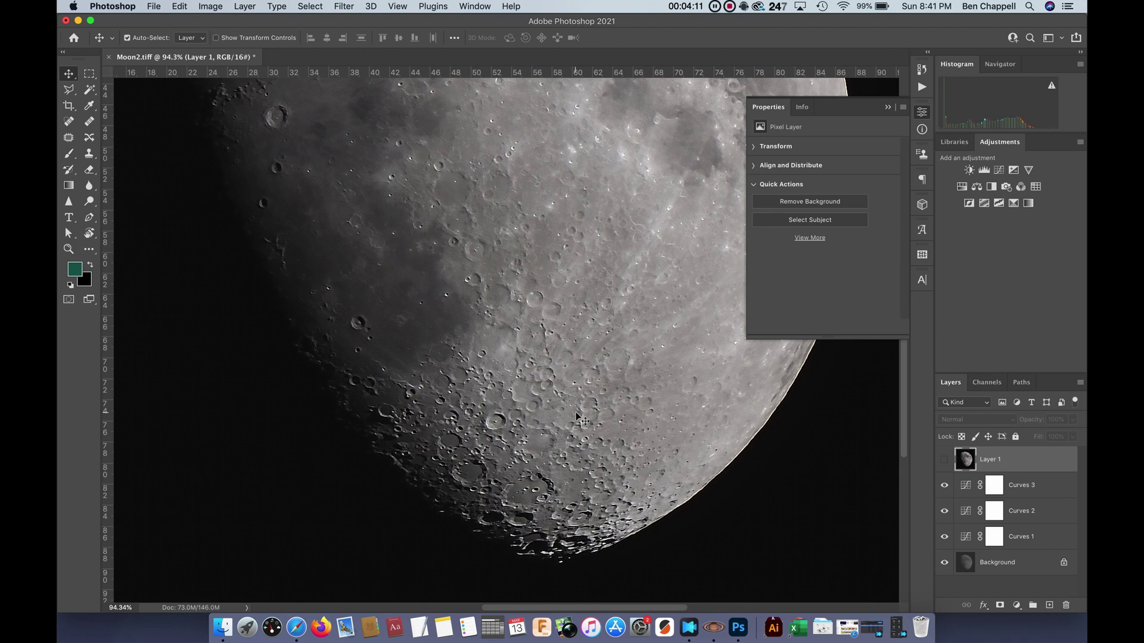
scroll(578, 417, up, 2)
click(713, 628)
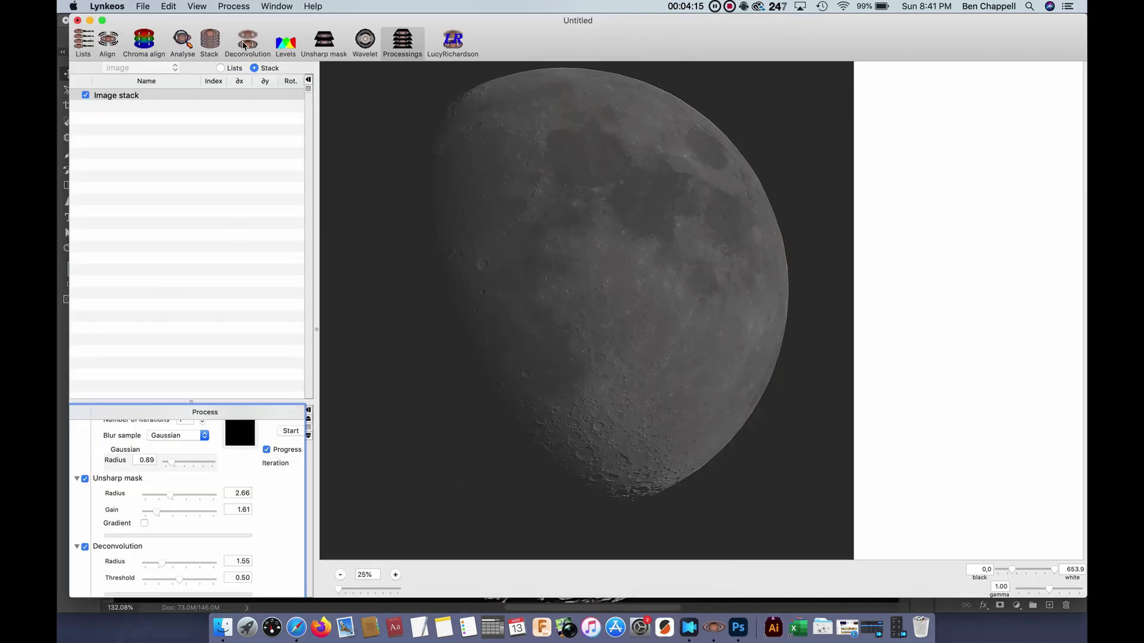
click(208, 46)
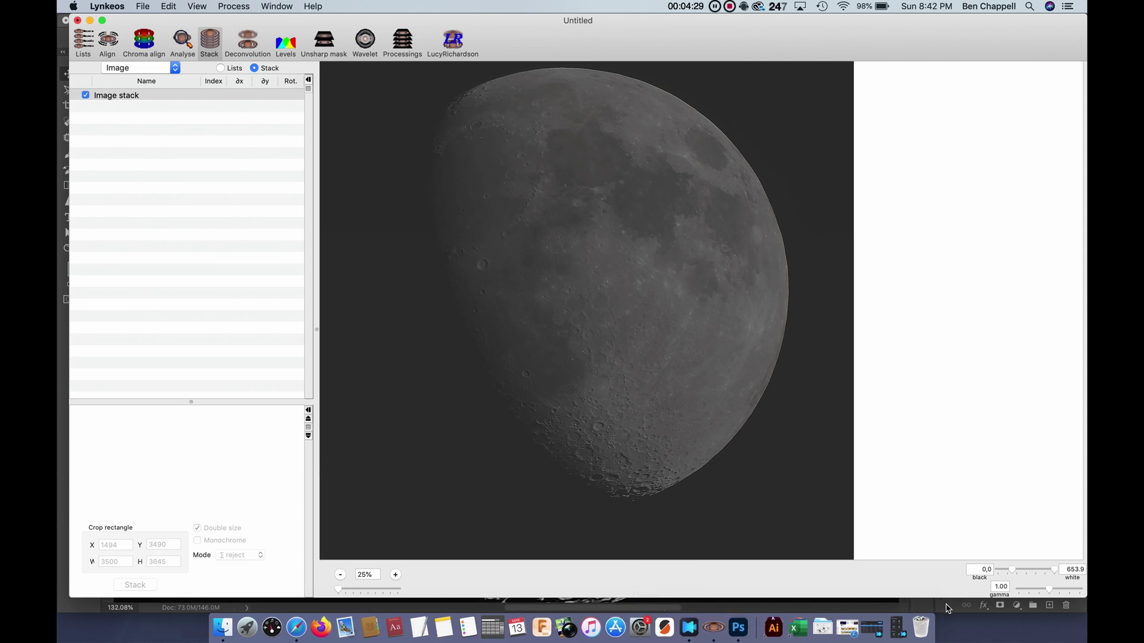
key(super+Tab)
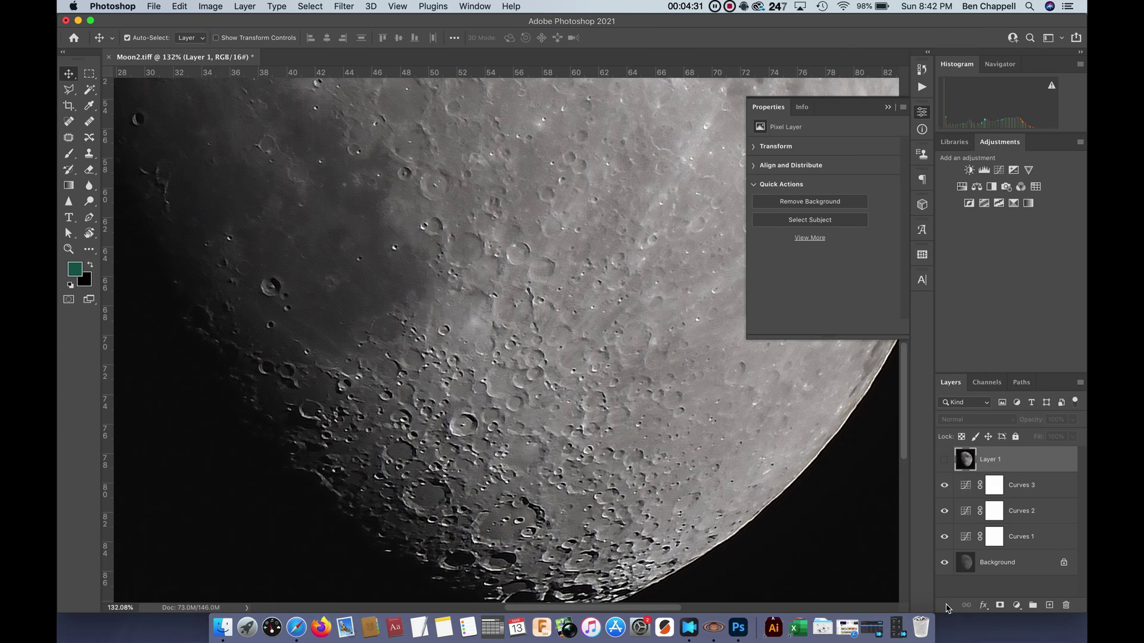
key(super+0)
scroll(470, 489, down, 3)
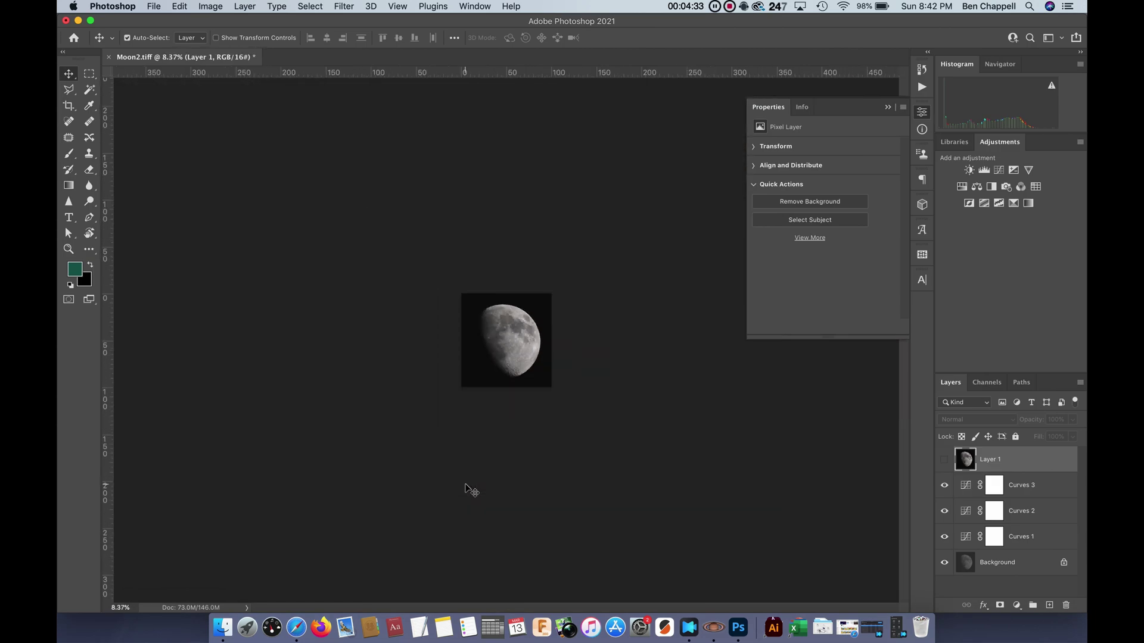
scroll(470, 490, up, 5)
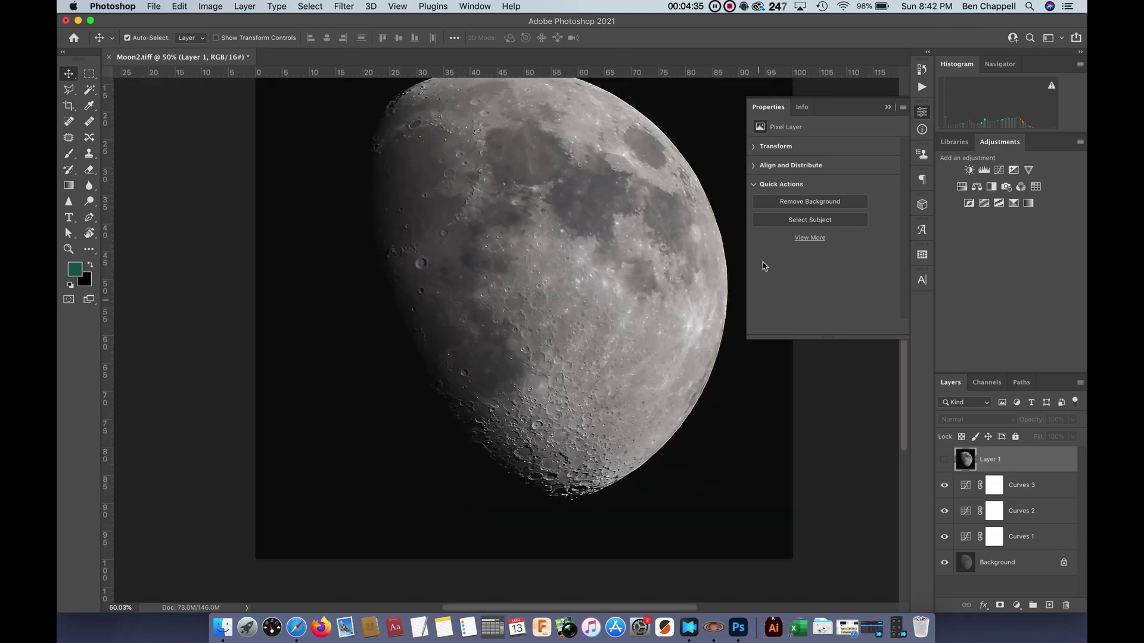